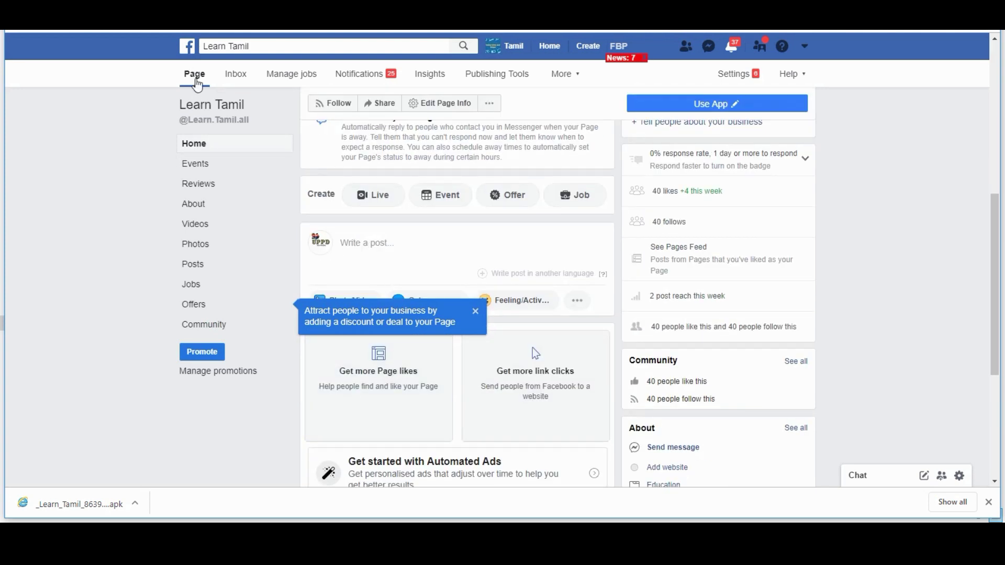
Start a new post on the Learn Tamil page and upload the Presentation1 vegetable video from the Pictures folder
click(354, 244)
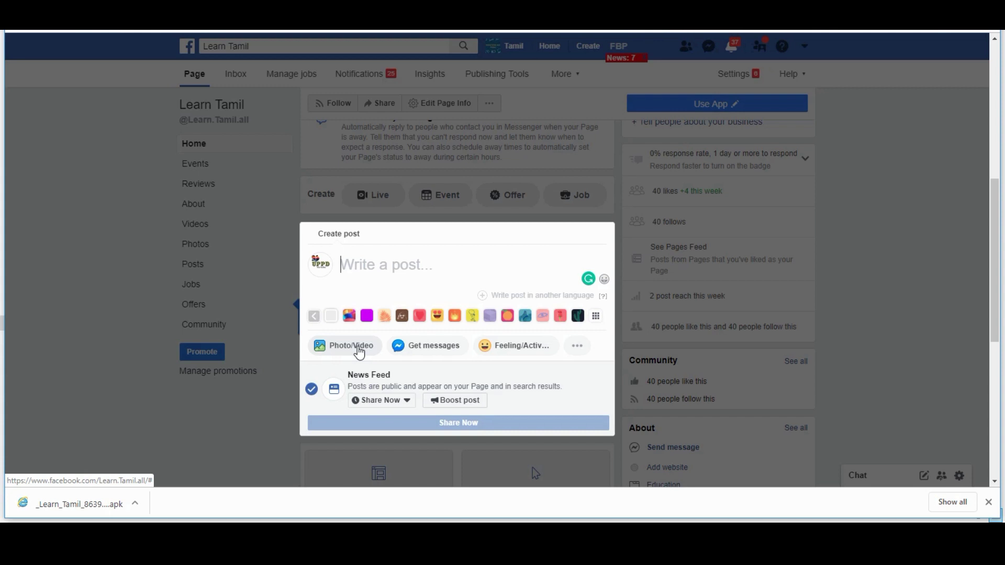
click(359, 350)
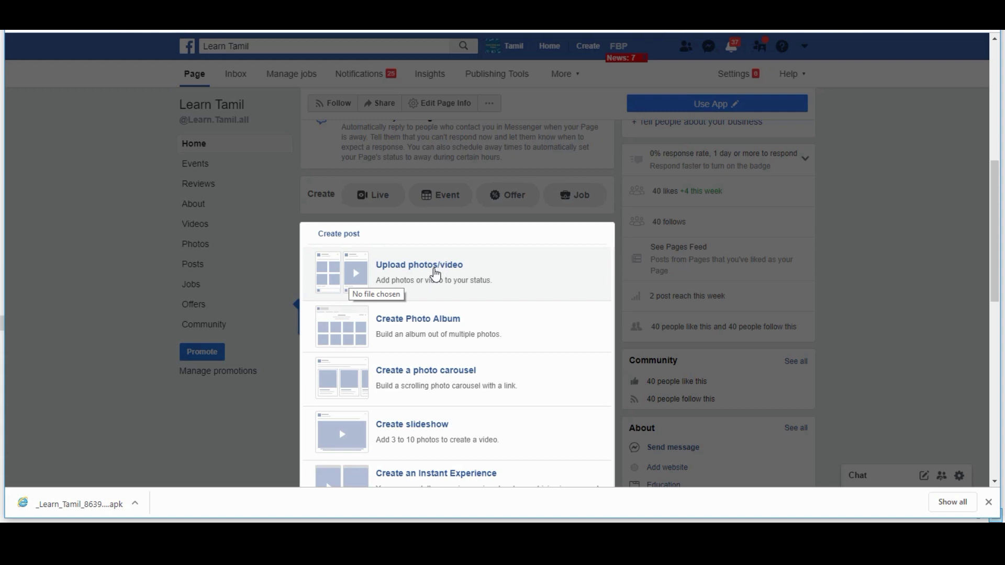
click(435, 273)
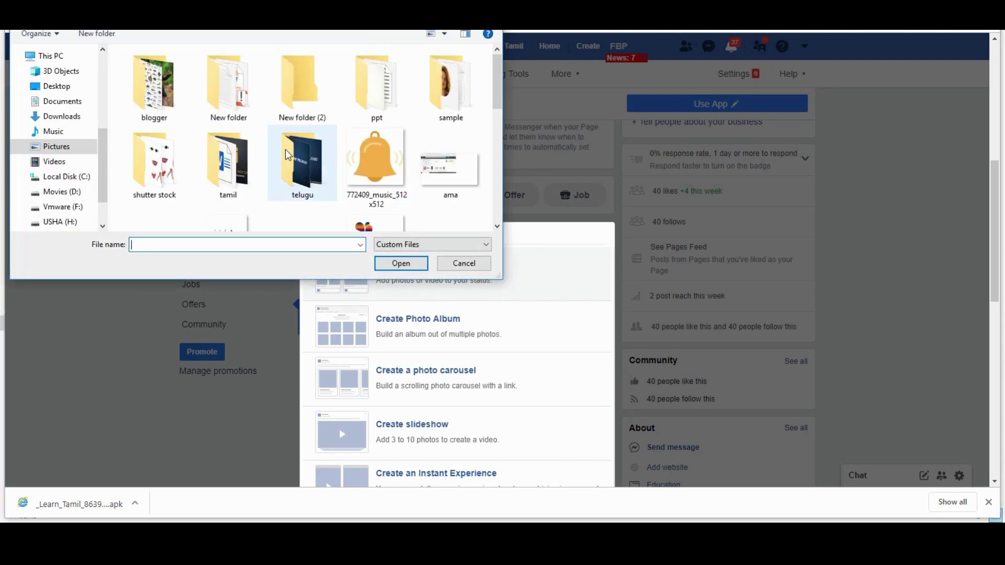
scroll(288, 156, down, 5)
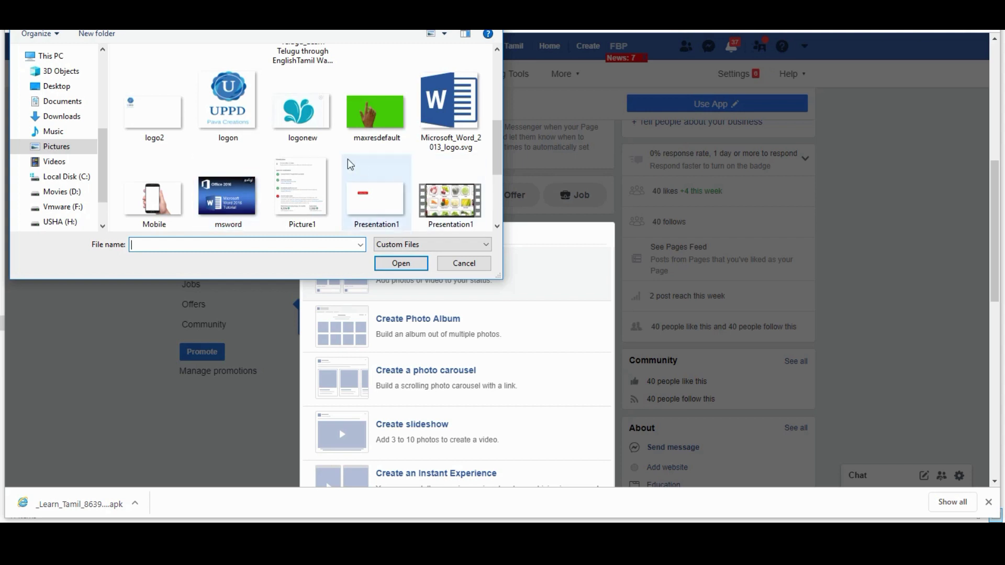
scroll(348, 162, down, 2)
click(471, 132)
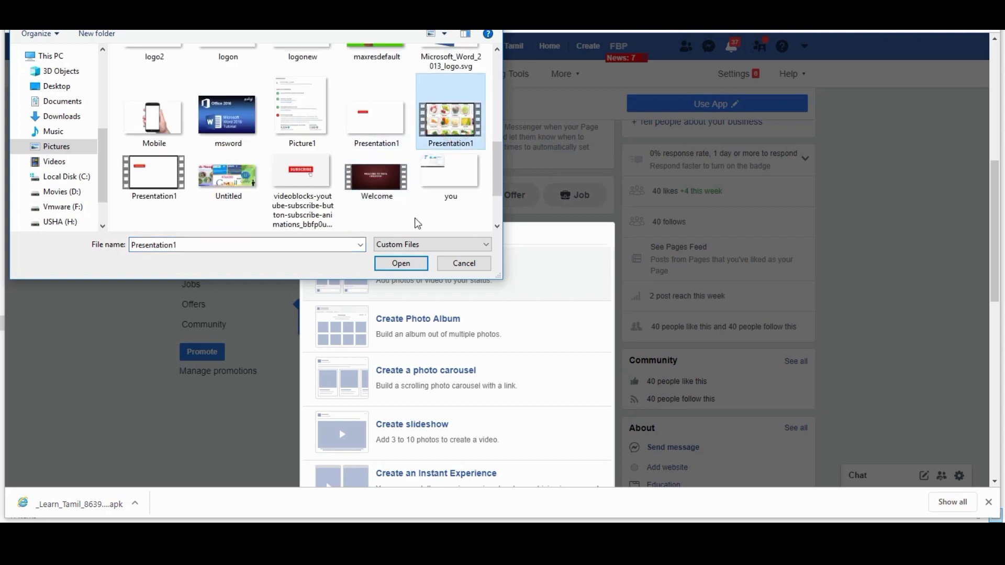
click(403, 263)
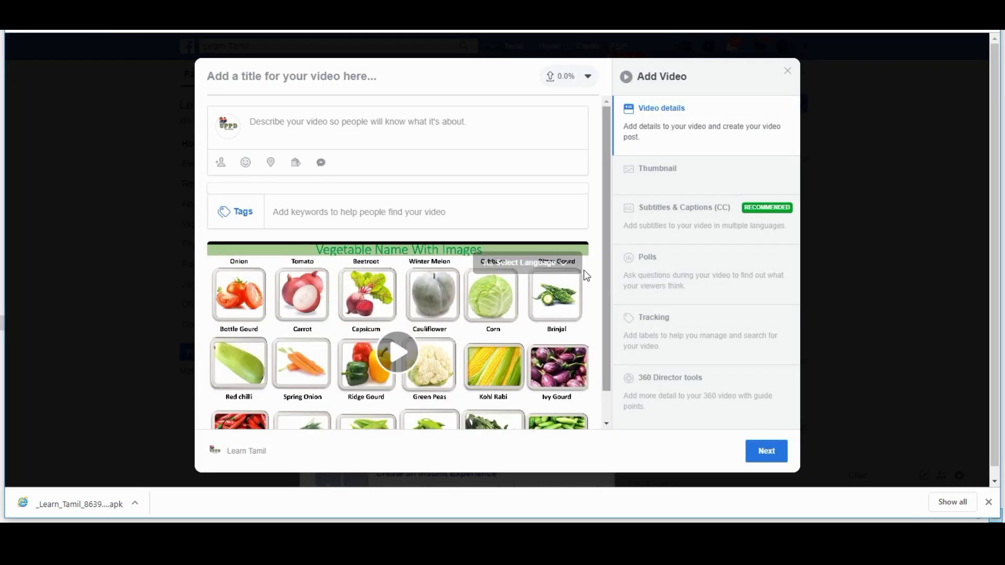
Enter "Vegetables Names" as the video's title
scroll(374, 275, down, 1)
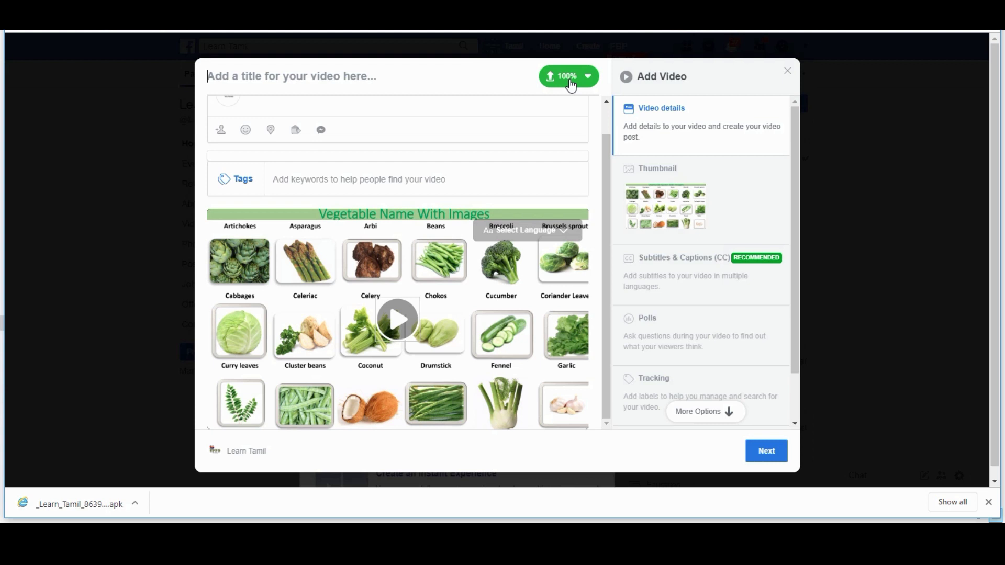
click(289, 78)
text(Vegetabl)
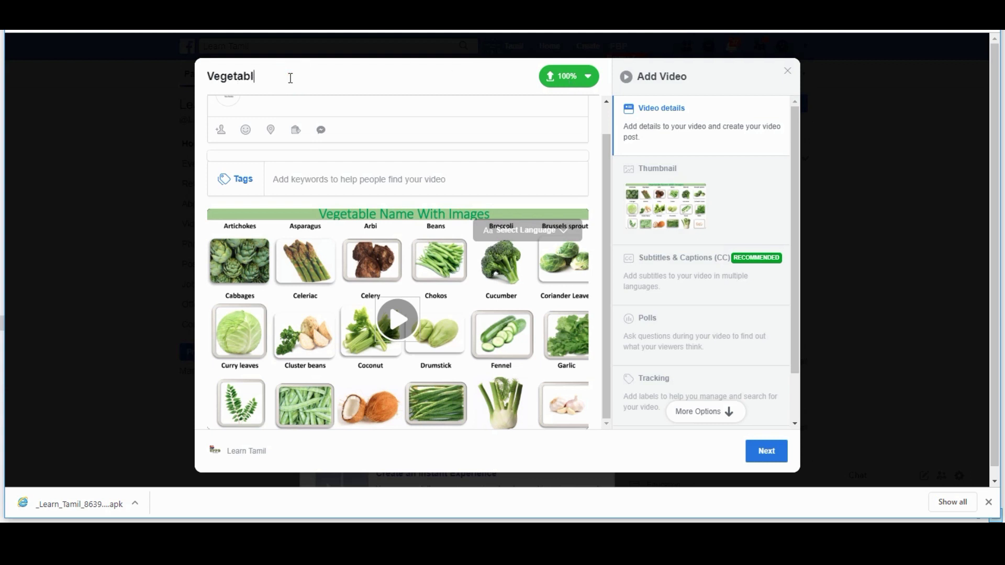
text(es ?NAmes)
click(270, 76)
key(Delete)
key(Right)
key(Delete)
text(a)
Describe the video as "Vegetable Names in English, This post help with learning vegetable list with pictures for kids easy to understand and easy to learn their names."
scroll(433, 161, up, 1)
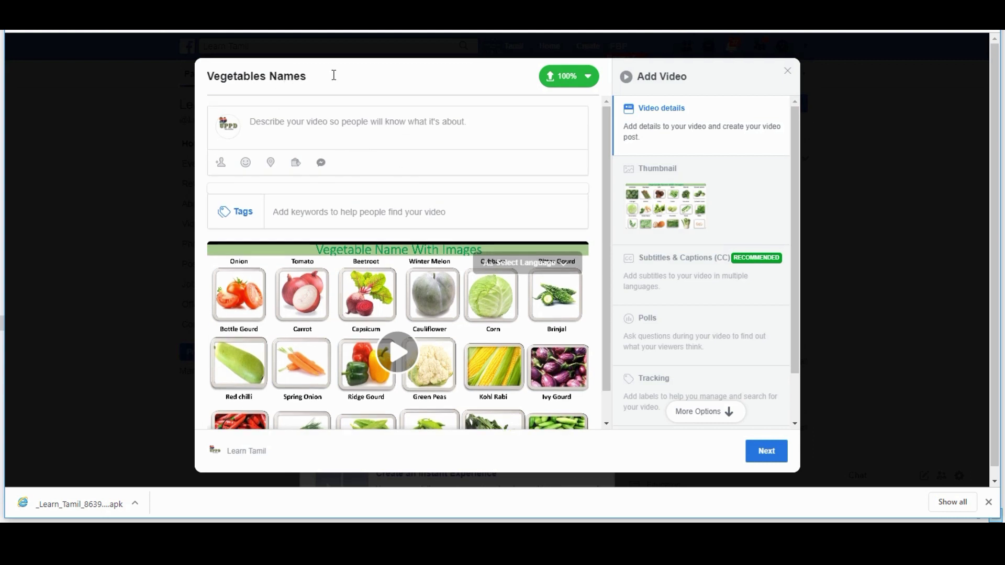
click(307, 131)
text(Vegetable Names in English, This post help with learning vegetable list with pictures for kids easy to understand and easy to learn their names.)
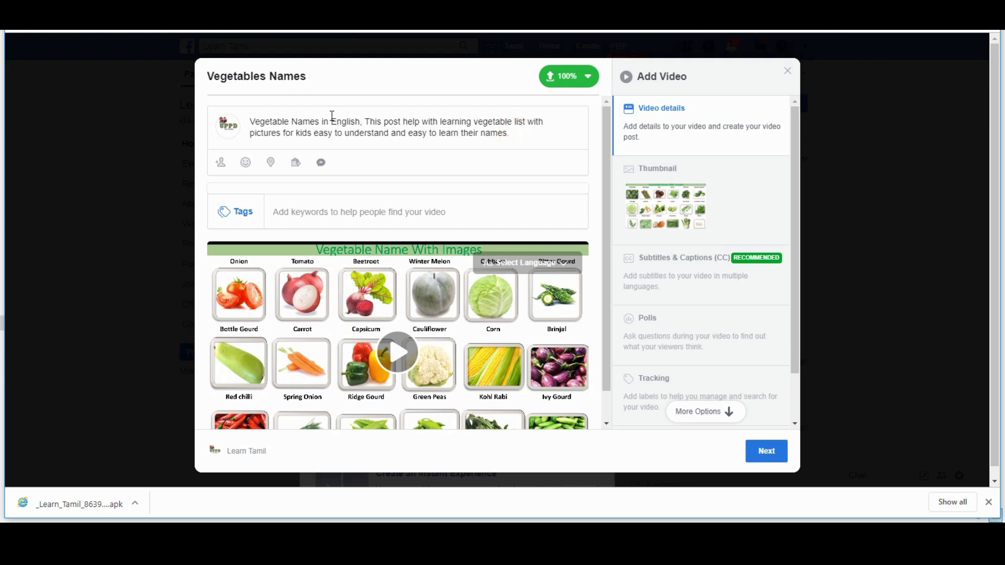
Tag the pages Tamil Nadu, English Badi and Kibou Kids - Pre School & Day Care as being with the post
click(219, 164)
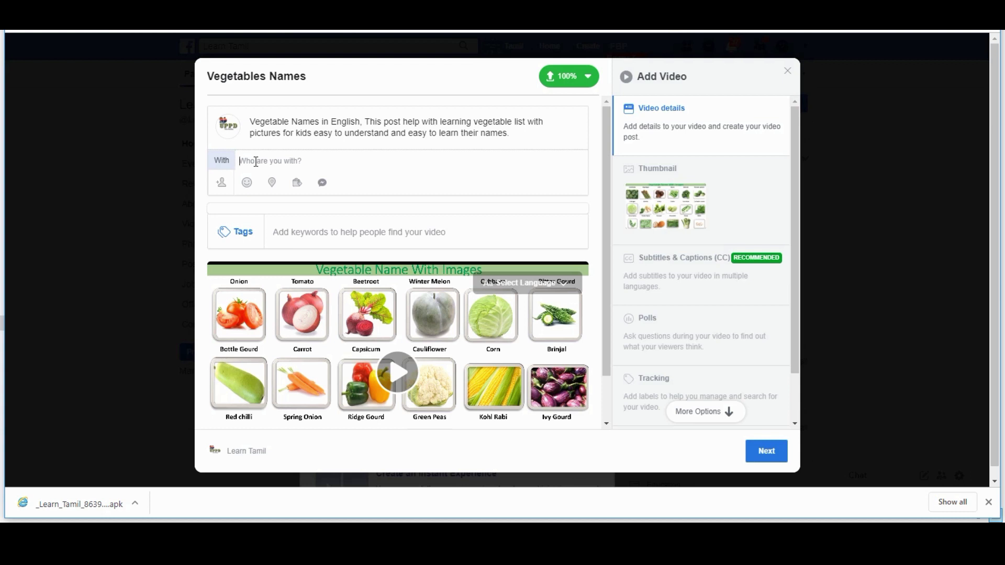
text(upp)
key(BackSpace)
key(BackSpace)
key(BackSpace)
text(tam)
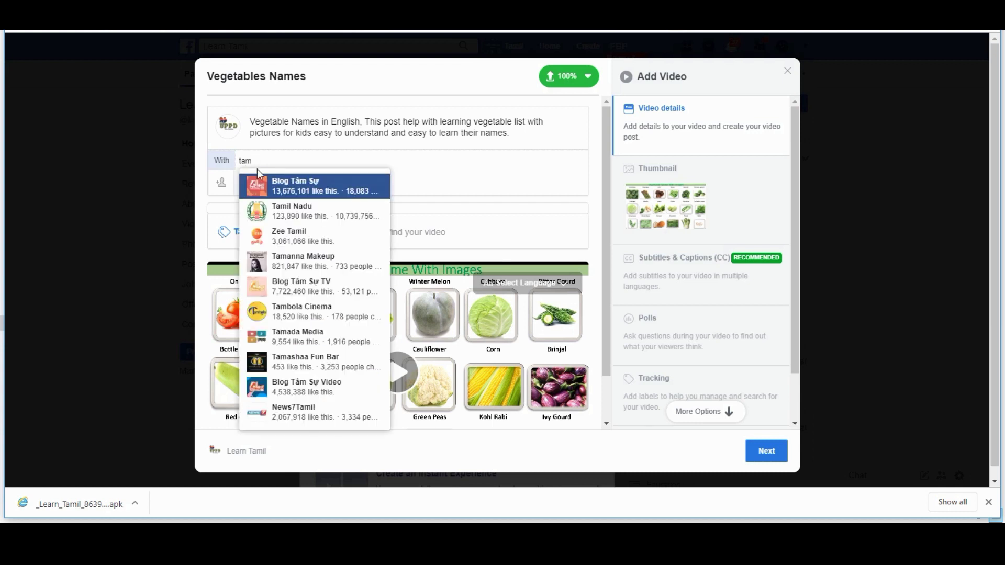
text(il)
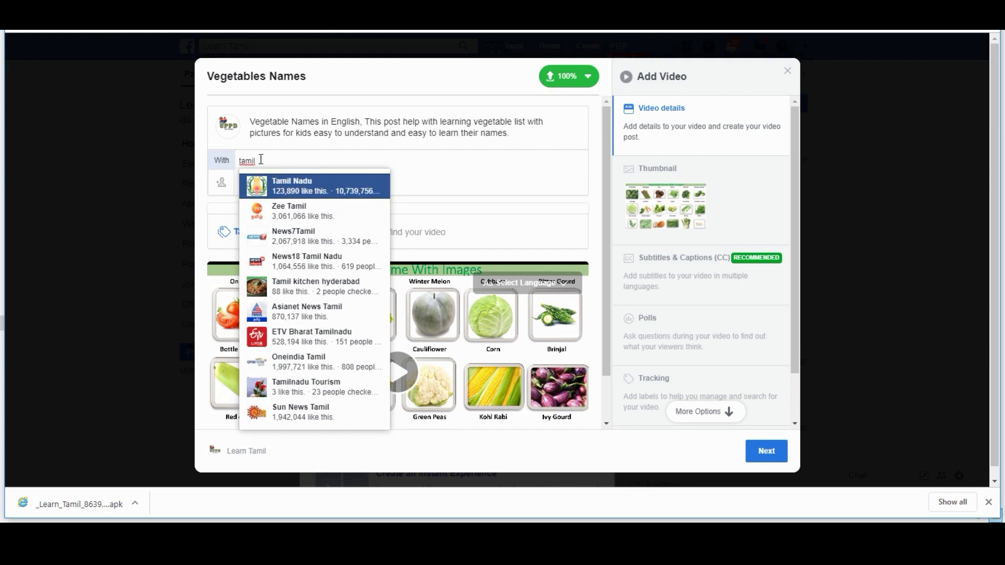
click(312, 195)
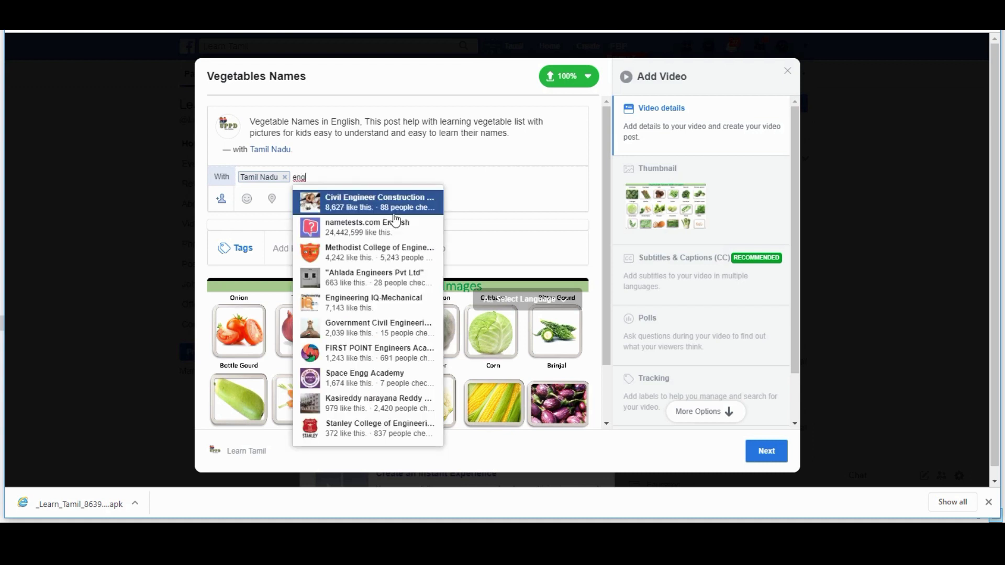
text(english)
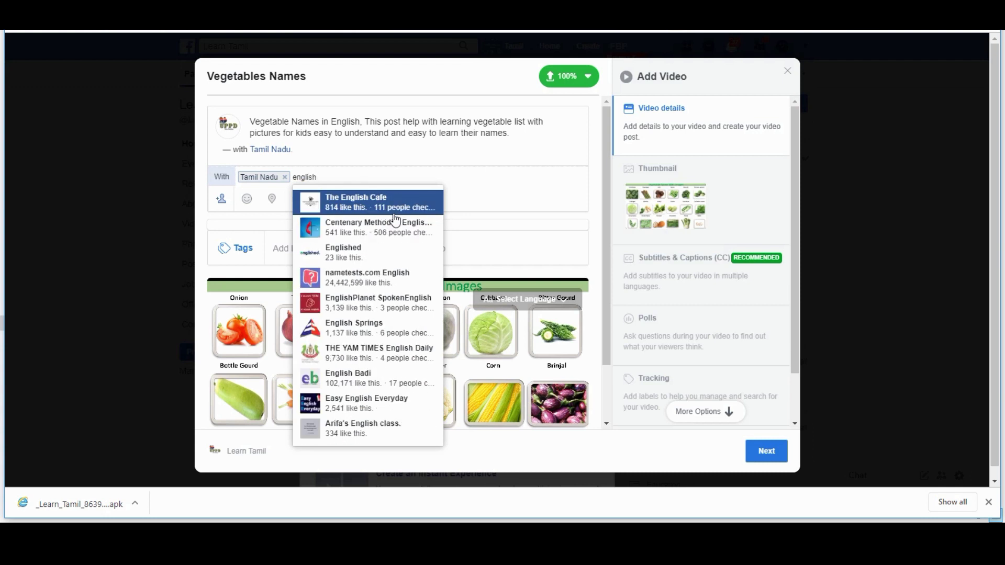
click(367, 378)
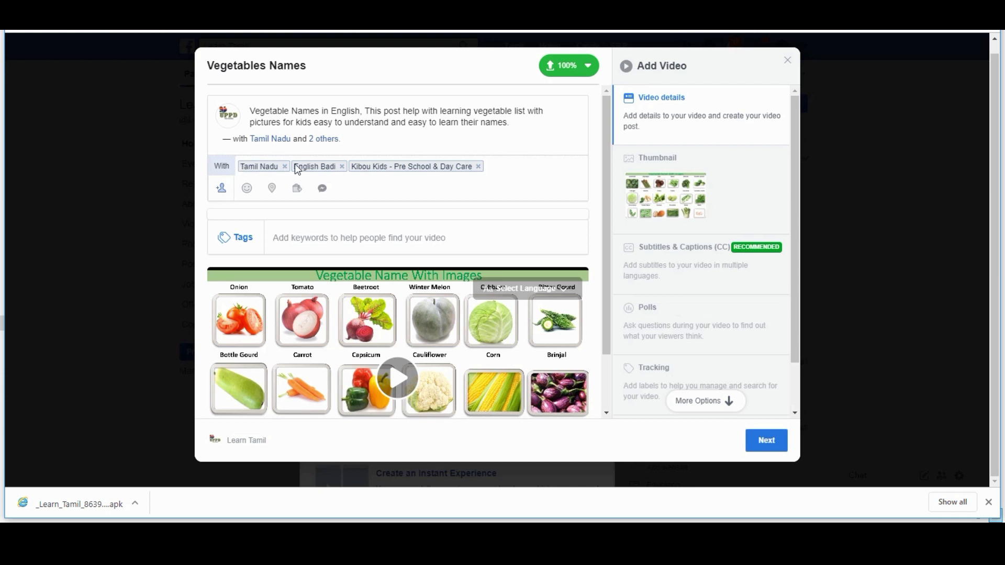
click(246, 188)
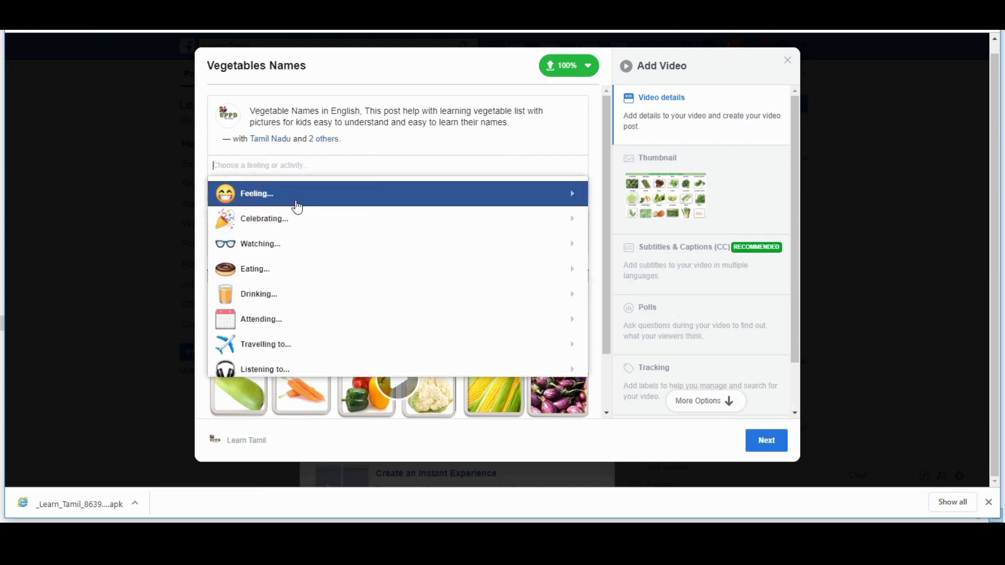
scroll(272, 340, down, 3)
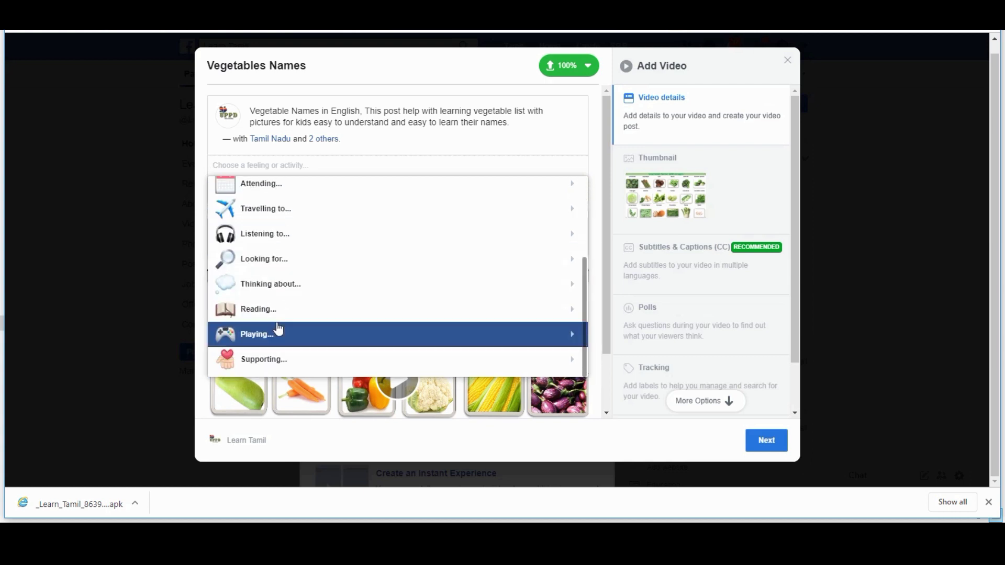
click(414, 132)
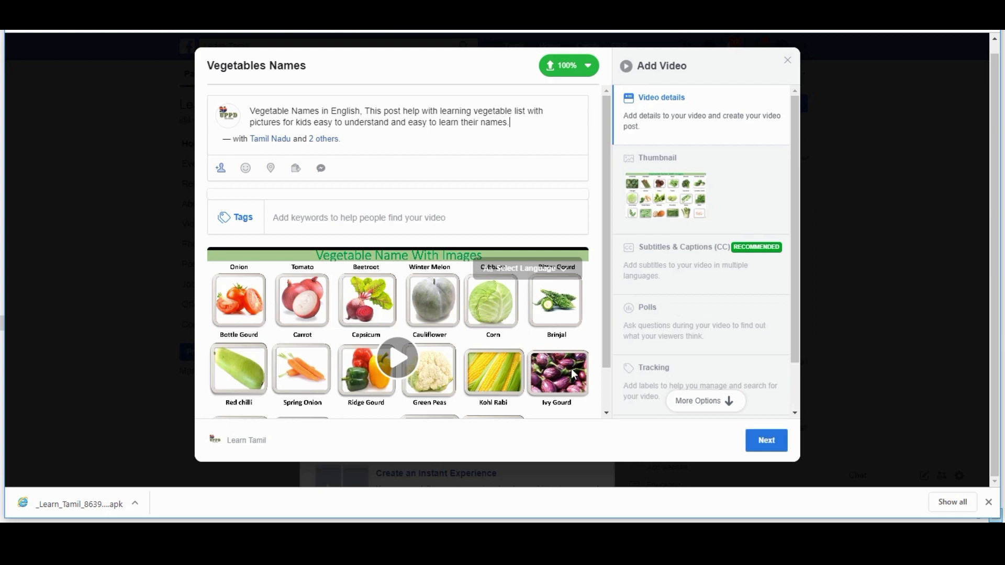
Set the post's location to Chennai, India, and open the product tagging field
scroll(589, 288, down, 1)
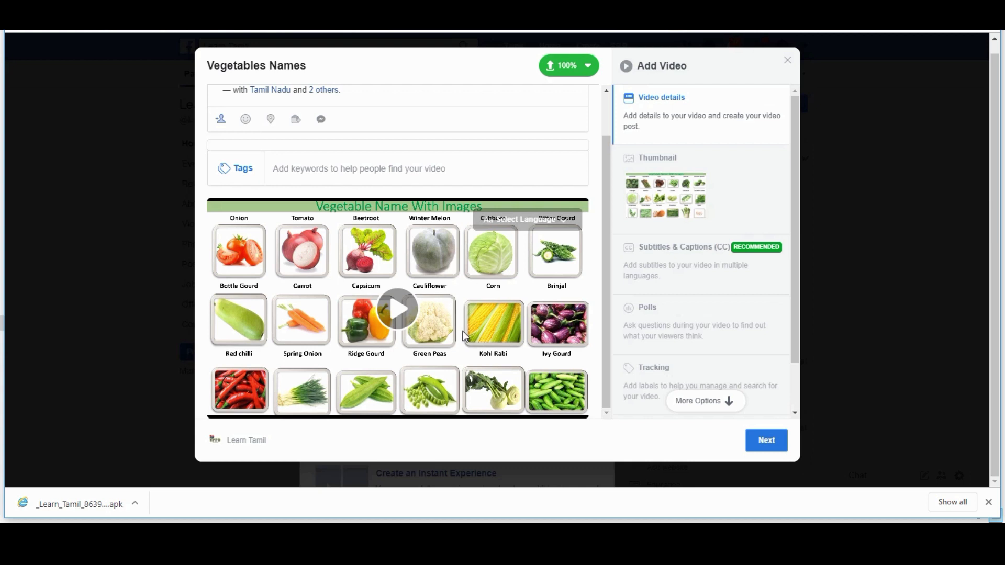
click(269, 119)
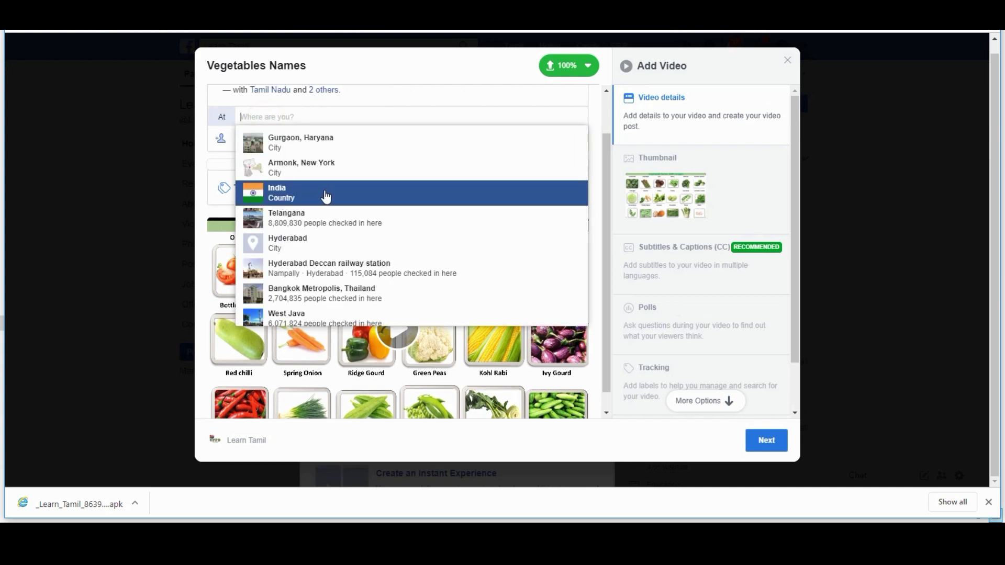
text(chenn)
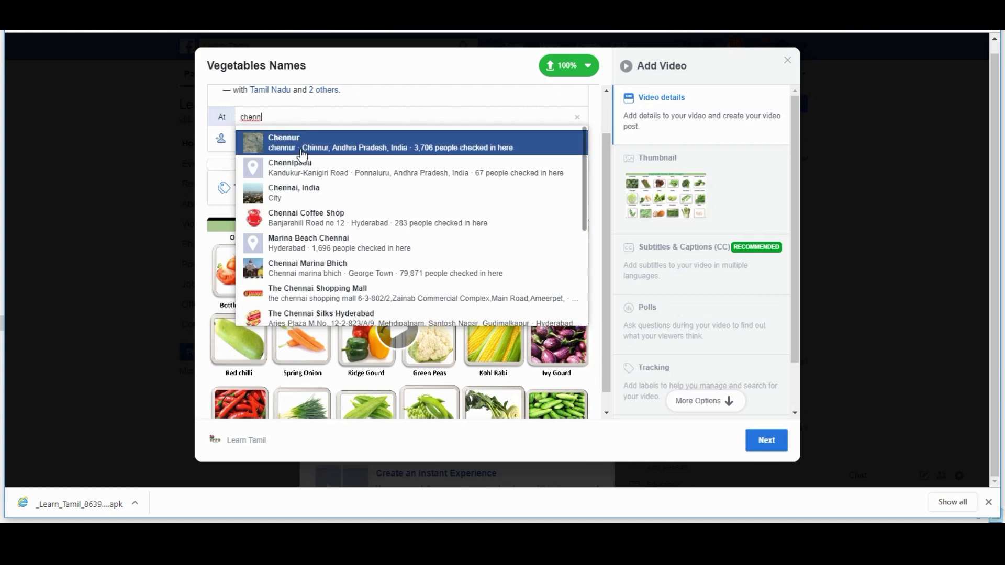
click(308, 193)
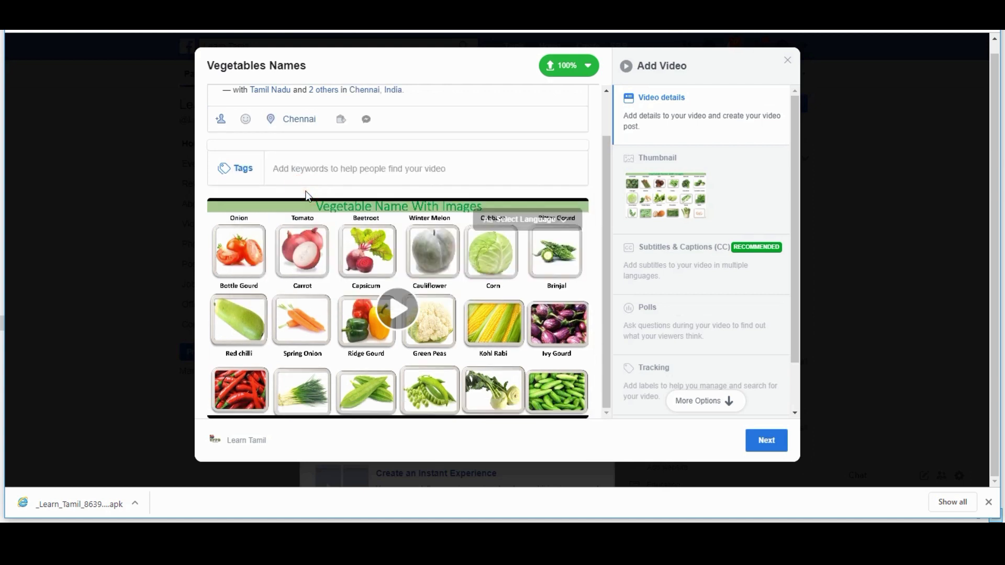
click(343, 121)
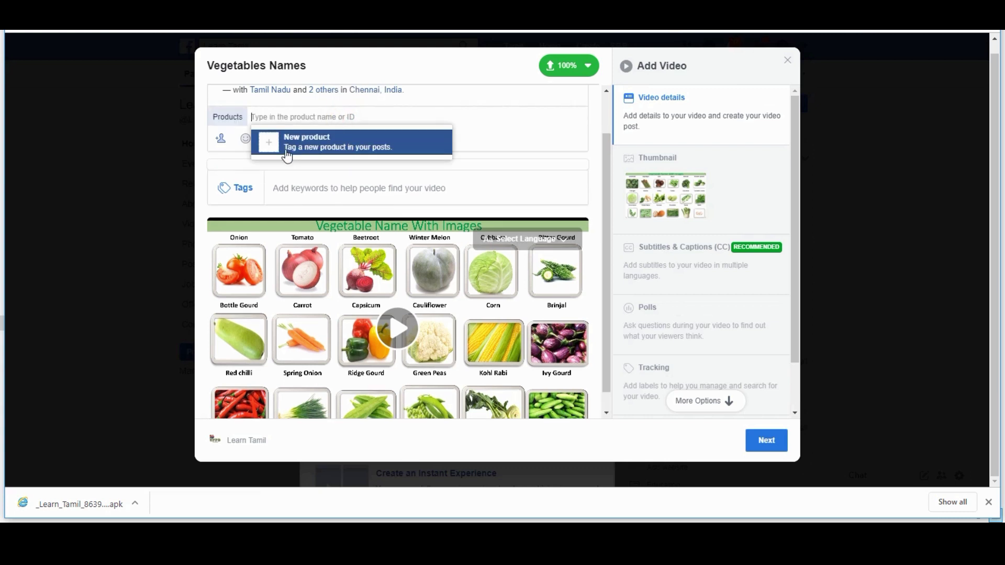
click(351, 157)
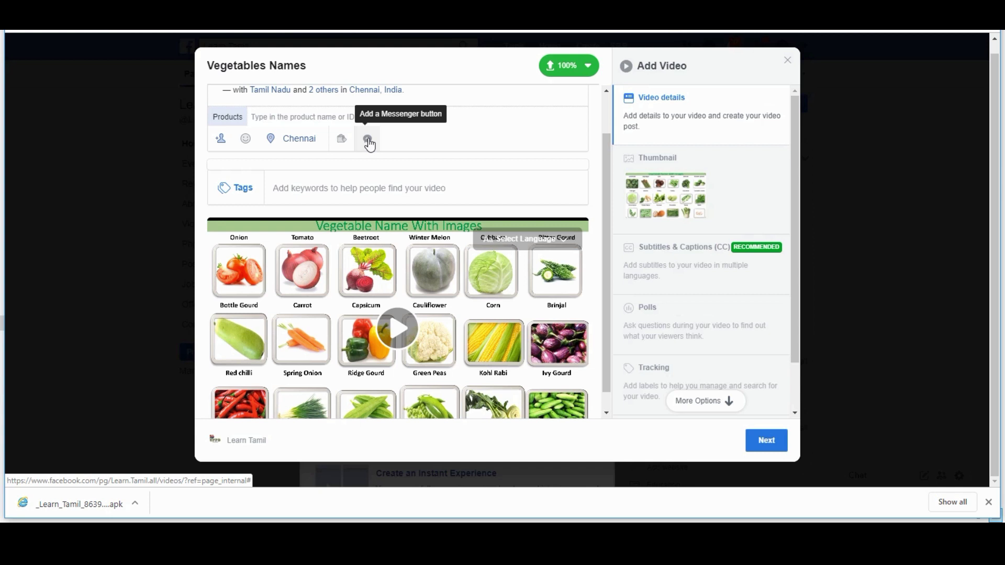
Add the tags Preschool and Study Skills to the video from the Education & Learning category
click(304, 191)
click(259, 328)
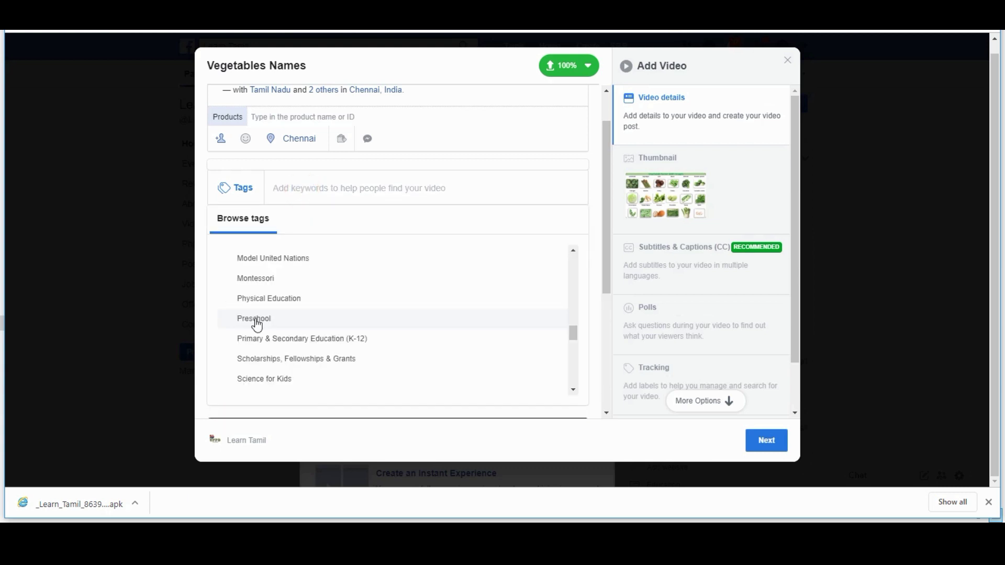
scroll(257, 324, up, 10)
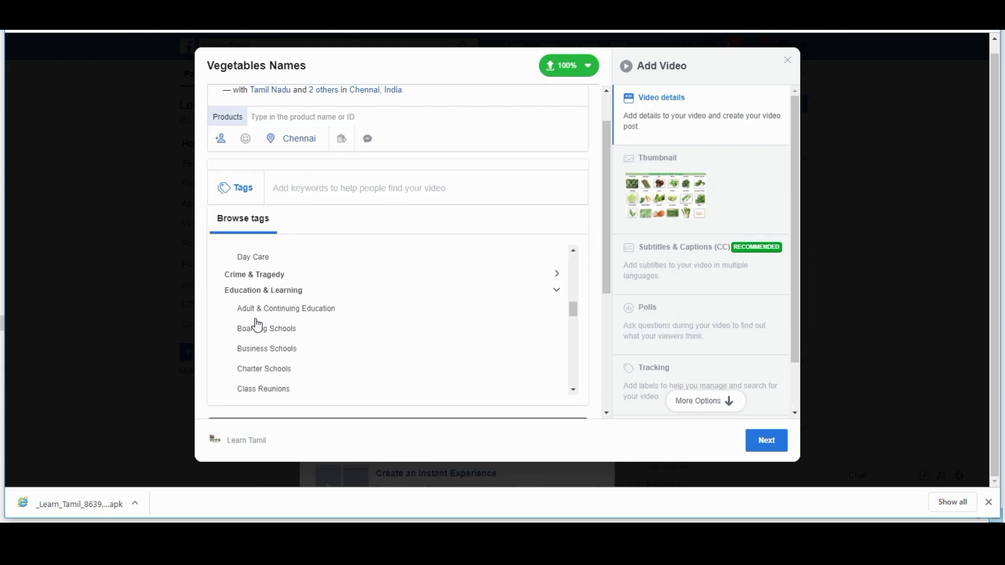
scroll(261, 366, down, 5)
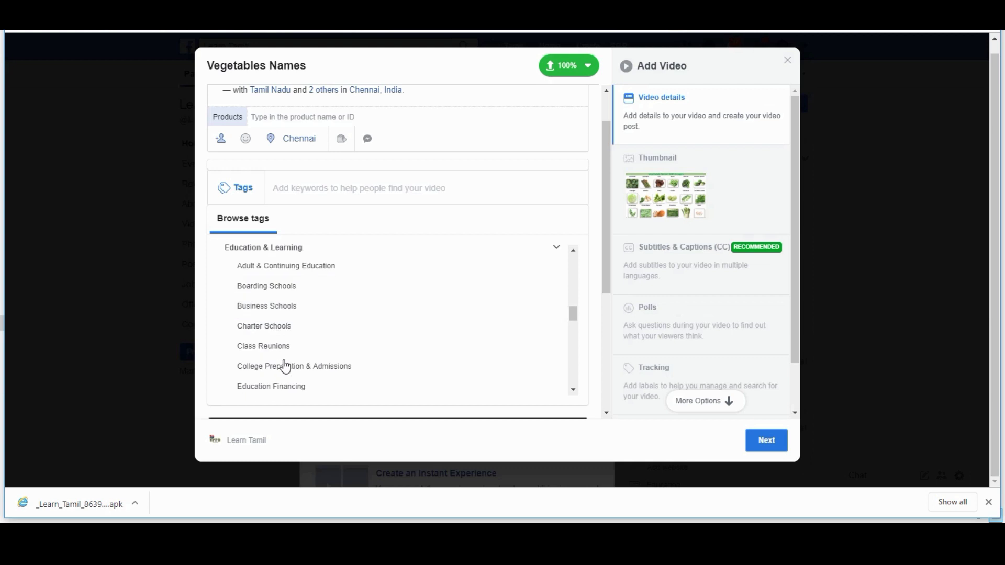
scroll(263, 385, down, 3)
scroll(259, 345, up, 3)
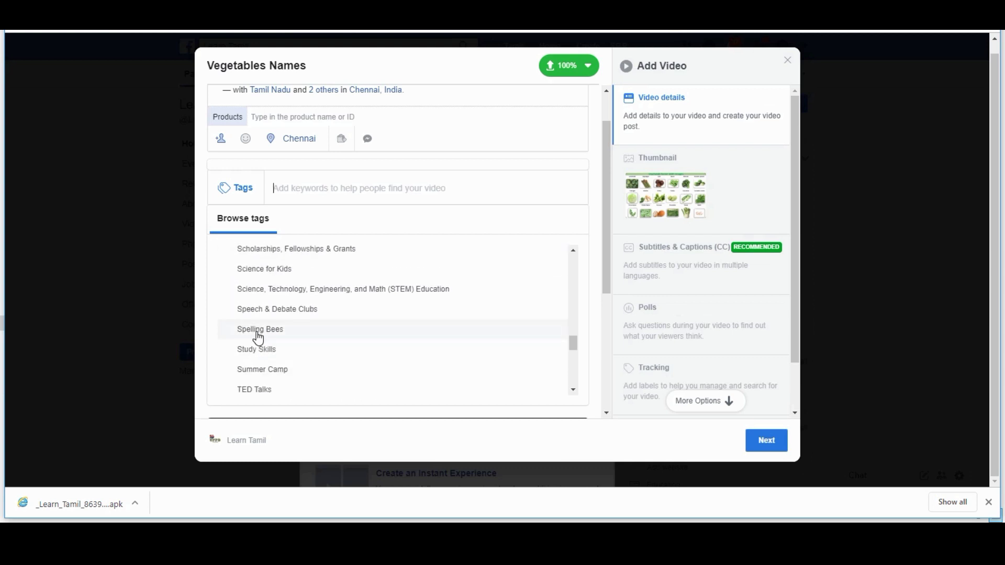
click(257, 321)
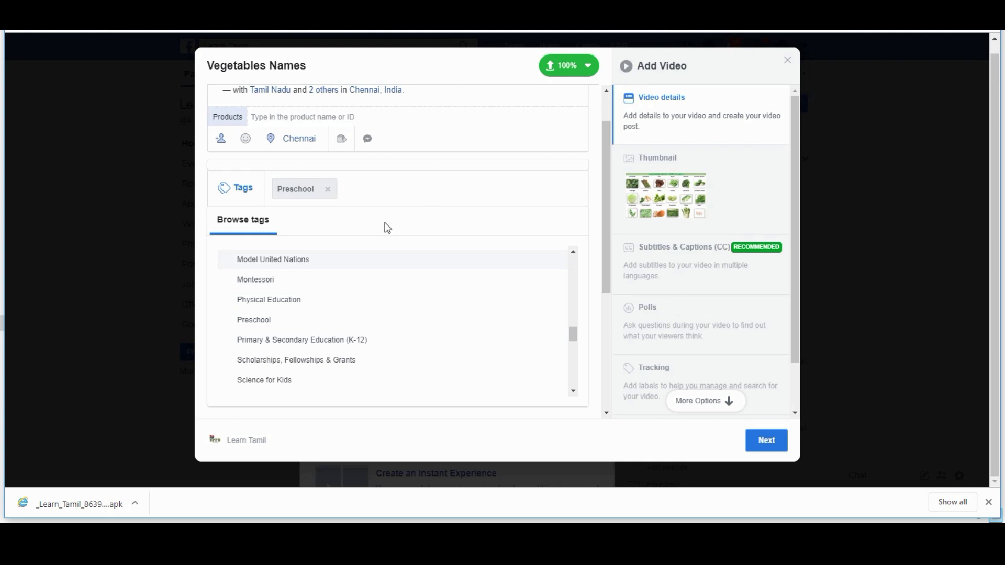
scroll(278, 341, down, 3)
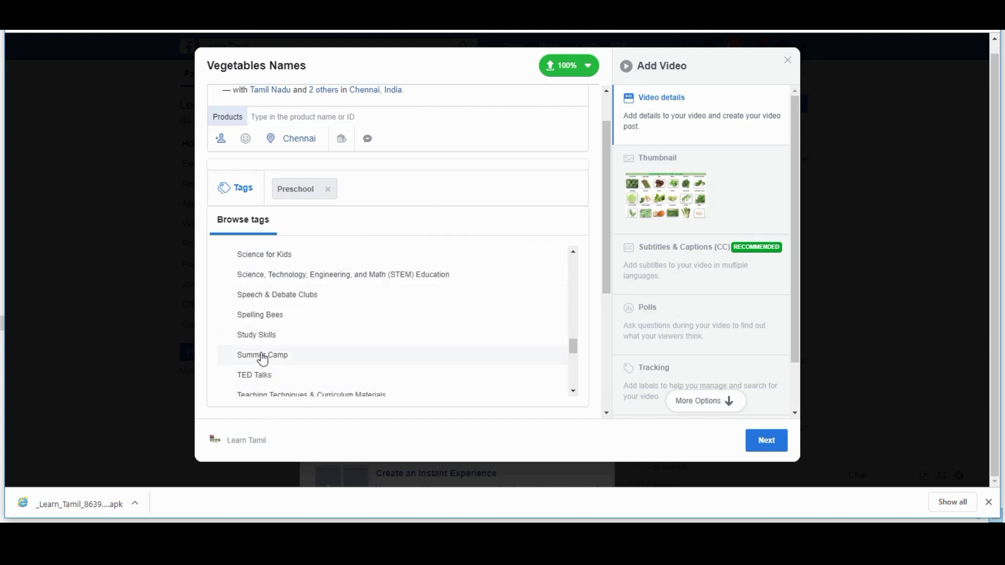
click(262, 336)
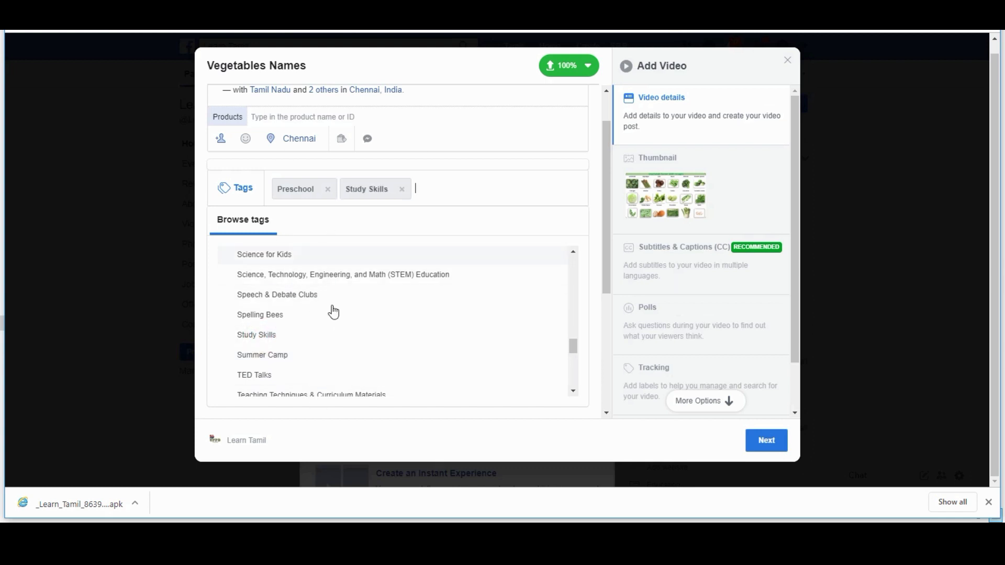
Collapse the expanded Books & Literature, Children & Parenting and Education & Learning tag categories and look through the remaining categories
scroll(330, 293, up, 10)
scroll(335, 318, up, 3)
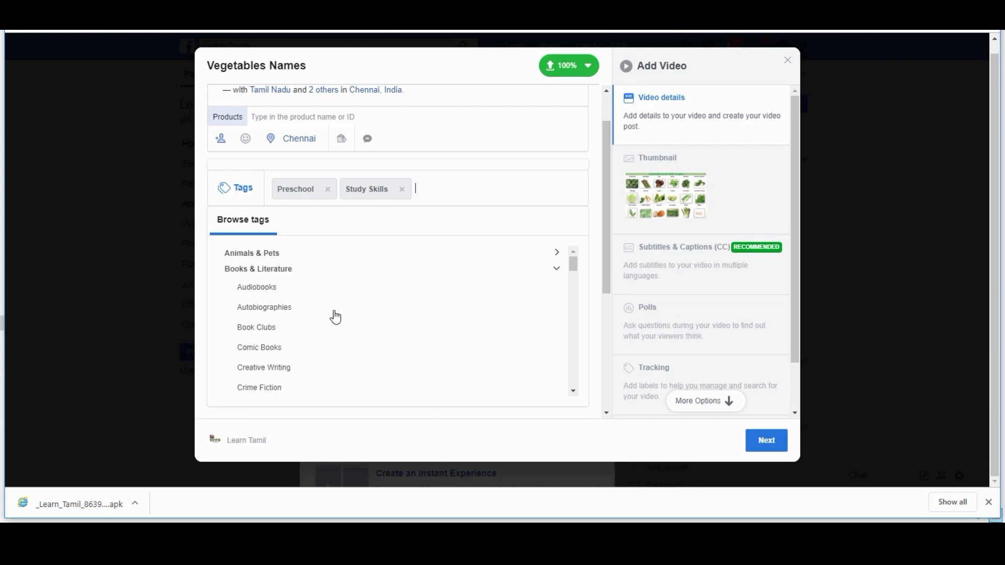
click(292, 270)
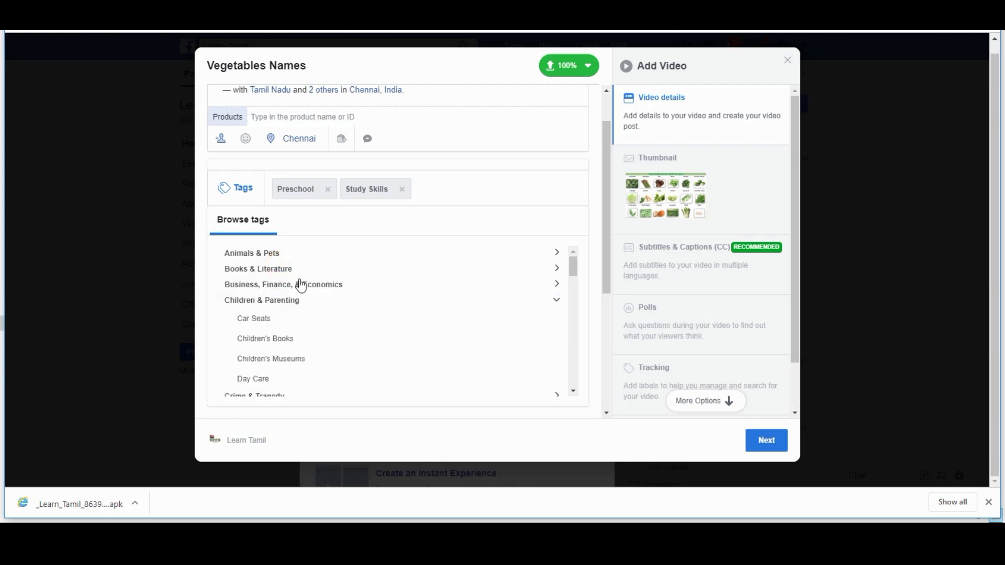
click(285, 299)
click(297, 333)
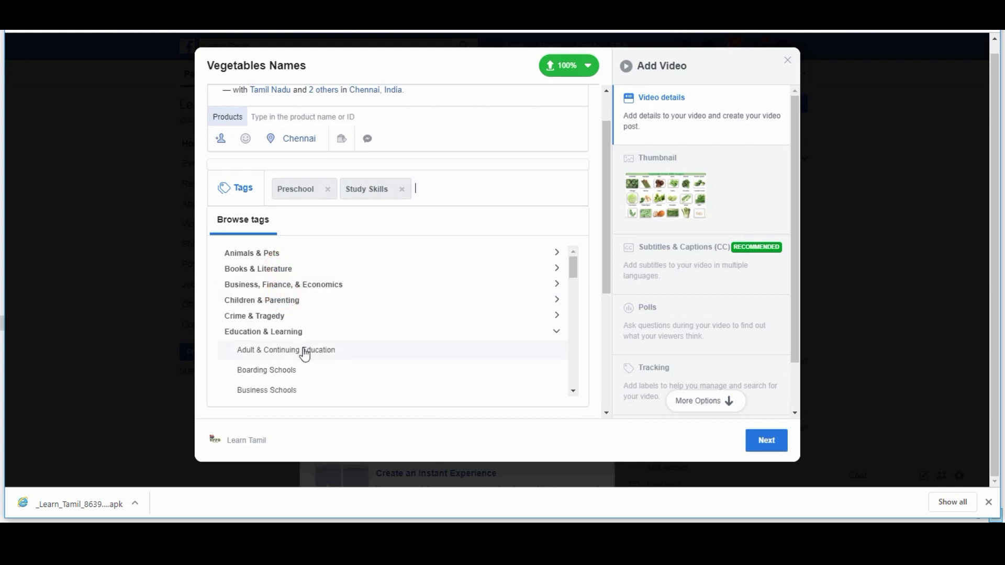
click(292, 333)
scroll(347, 343, down, 3)
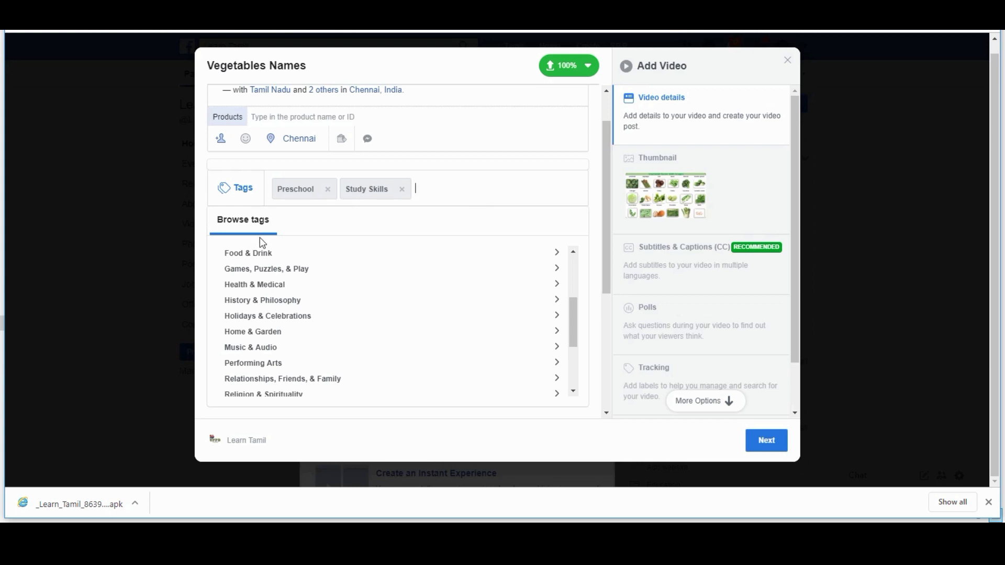
click(459, 187)
scroll(435, 368, down, 10)
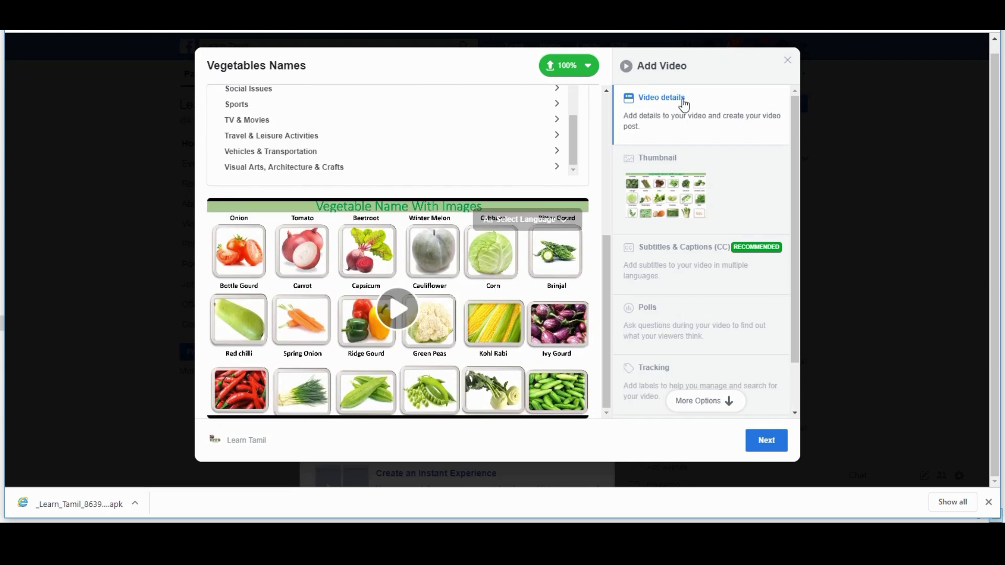
Choose an auto-generated image showing the tomato, onion and beetroot vegetable chart as the video's thumbnail
click(718, 177)
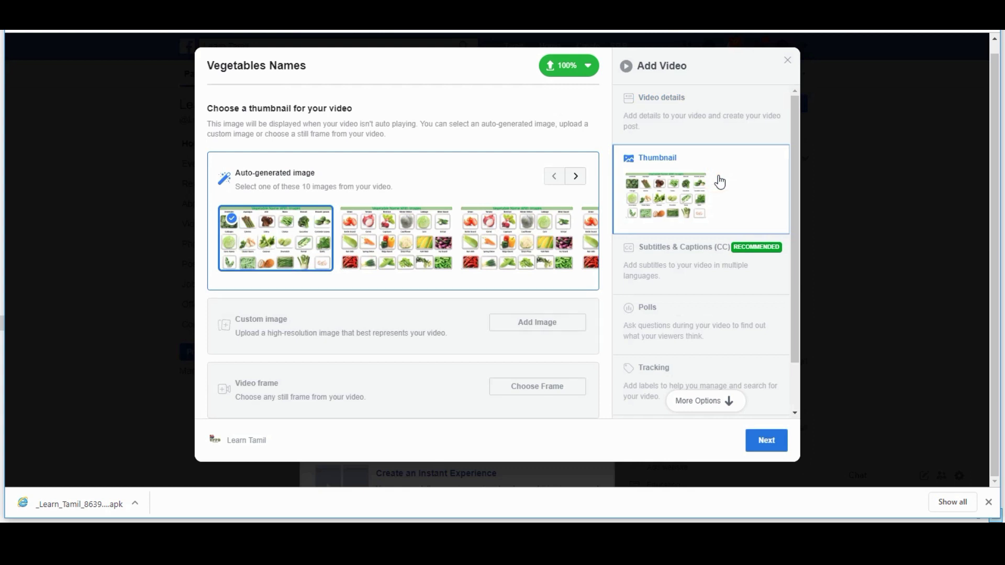
click(579, 179)
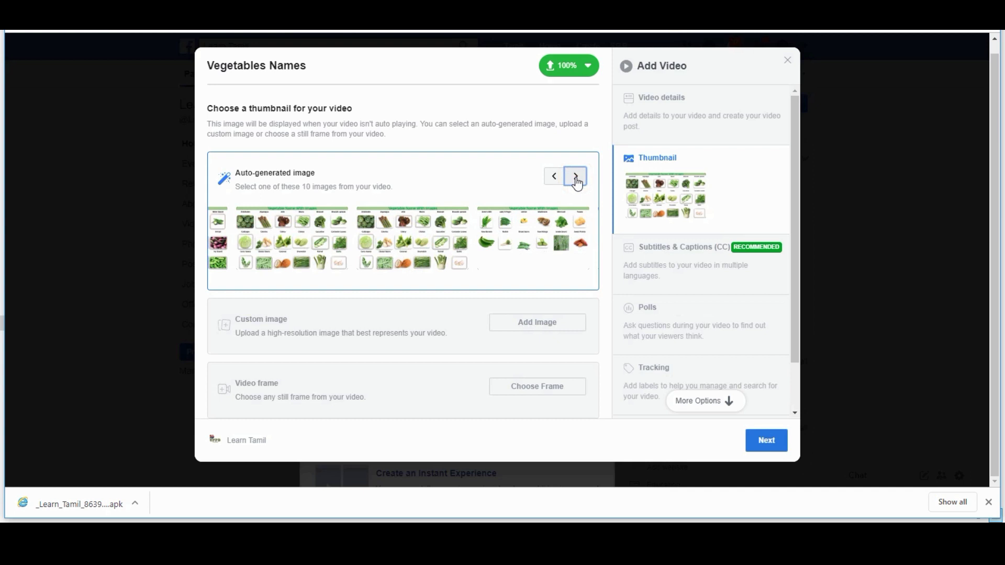
click(555, 180)
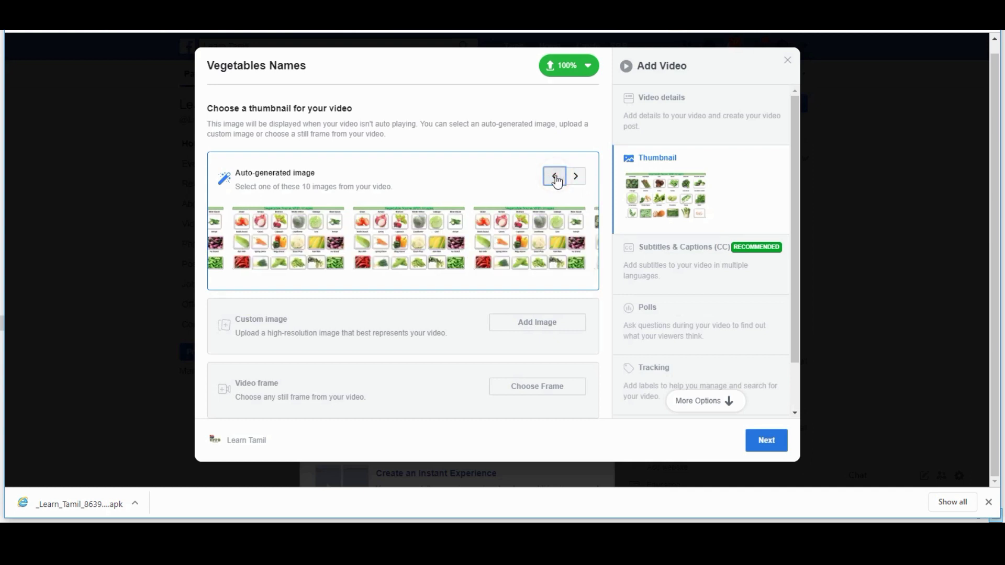
click(422, 243)
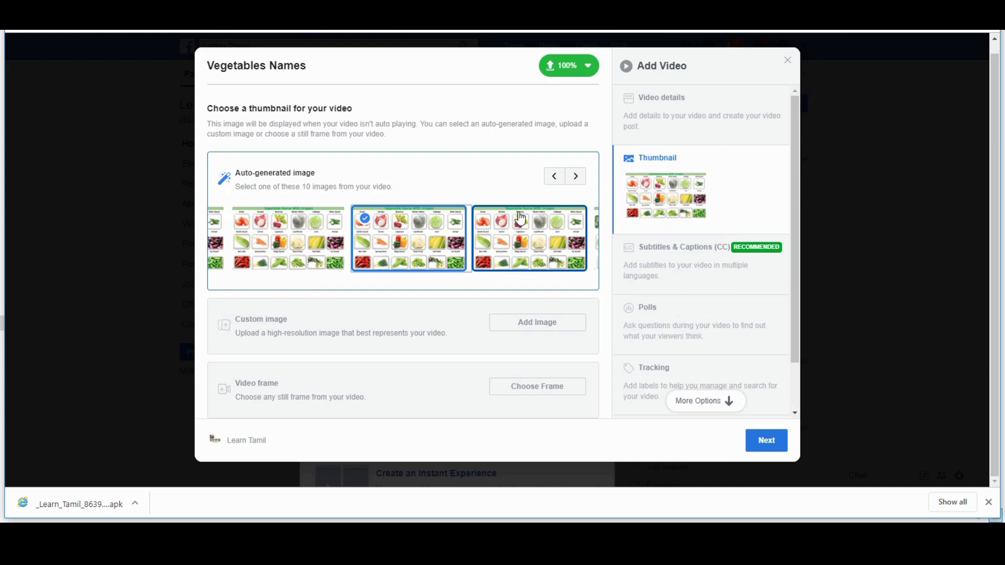
click(316, 329)
click(560, 321)
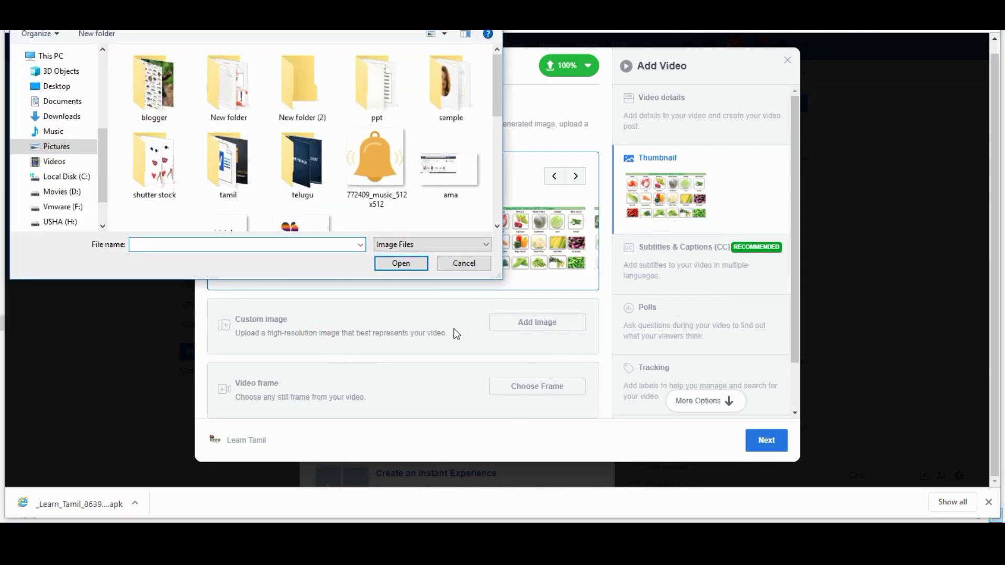
click(463, 262)
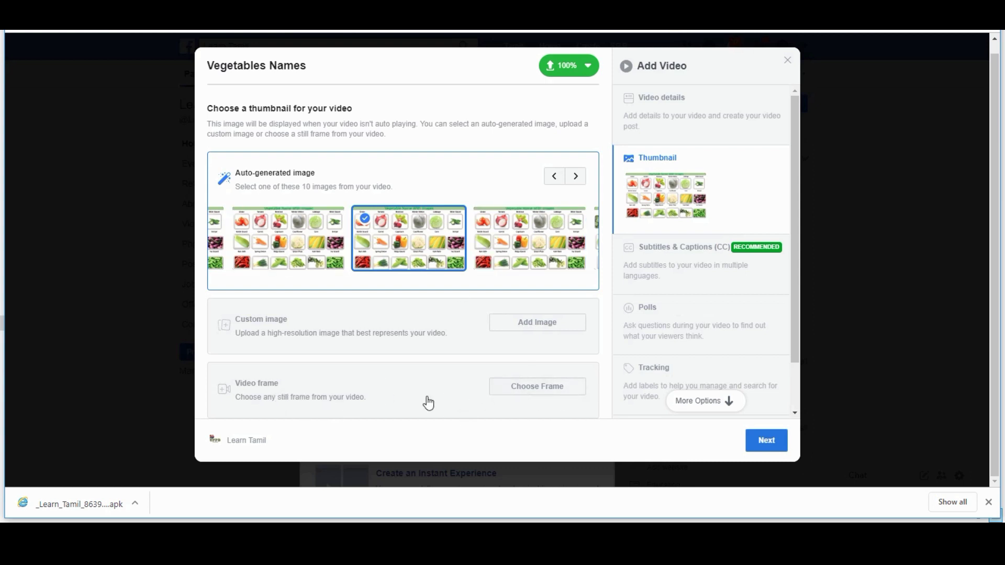
Look over the subtitles and captions, polls and tracking settings available for the video
click(658, 255)
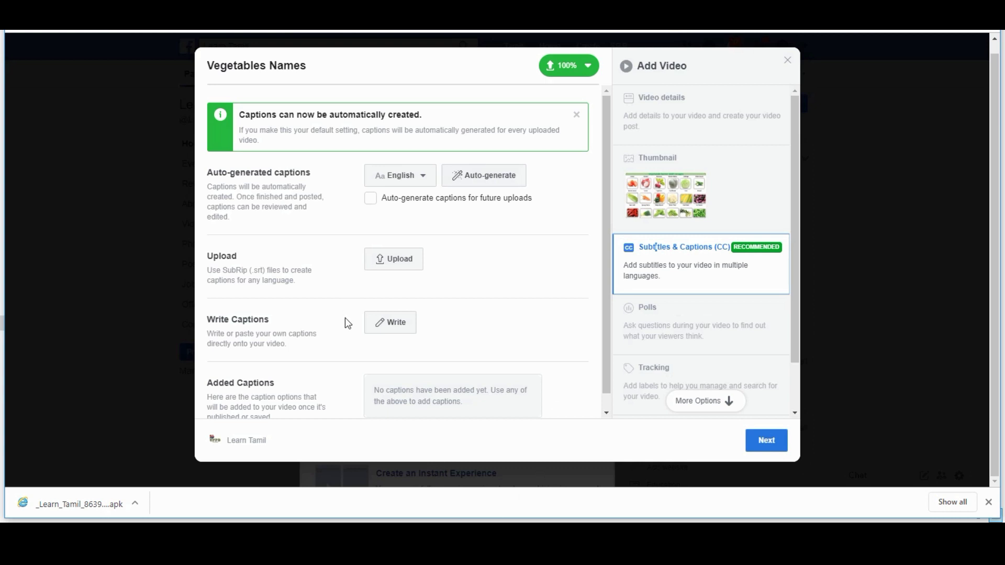
click(716, 320)
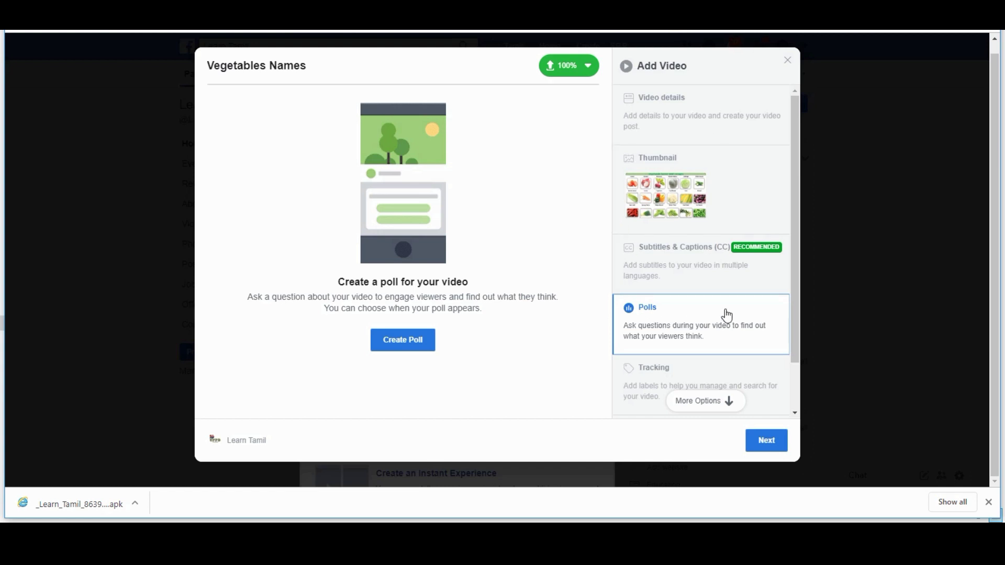
click(645, 388)
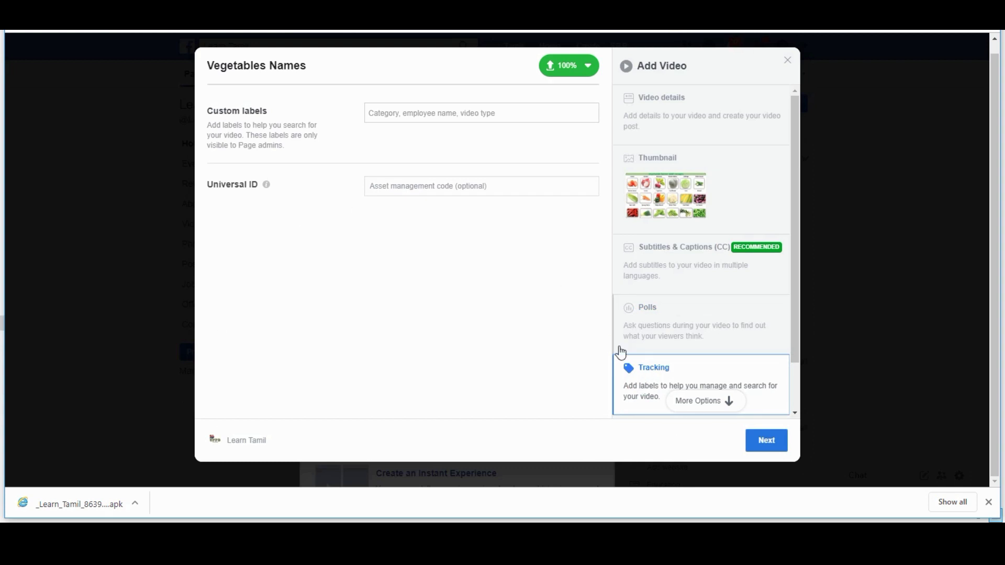
click(395, 112)
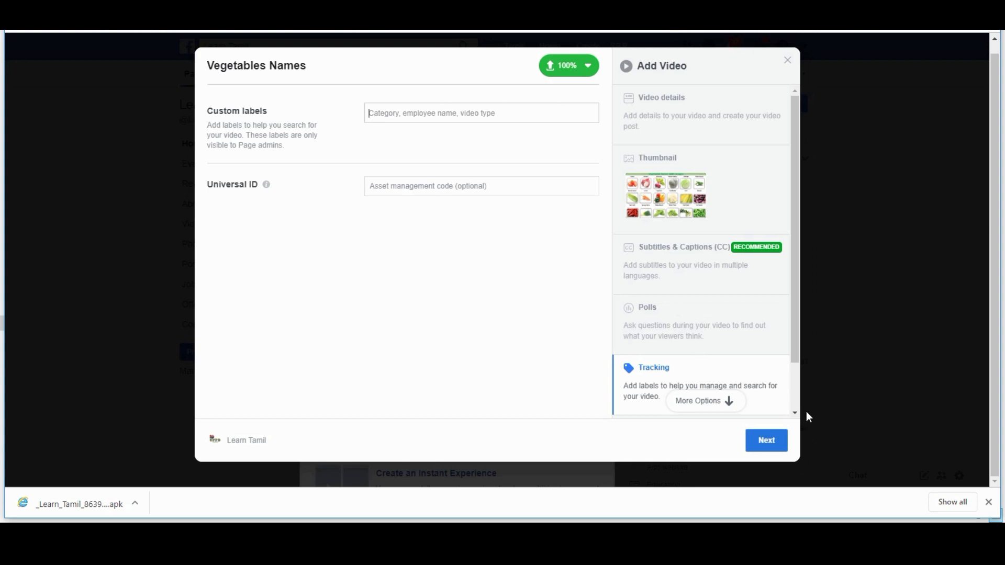
Proceed to the publishing options and review the post type, schedule, placement, playlist, crossposting and moderation settings
click(768, 441)
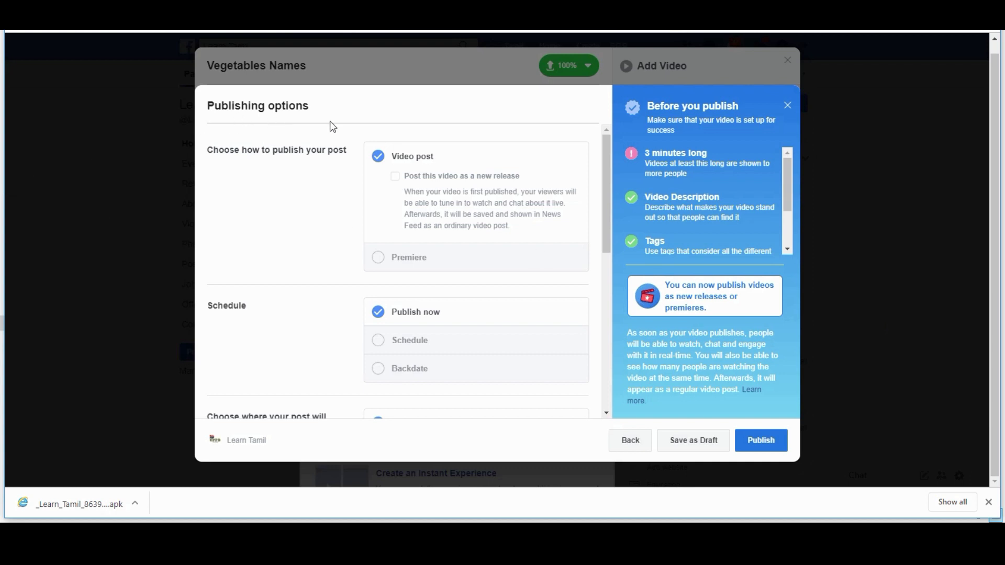
scroll(416, 335, down, 1)
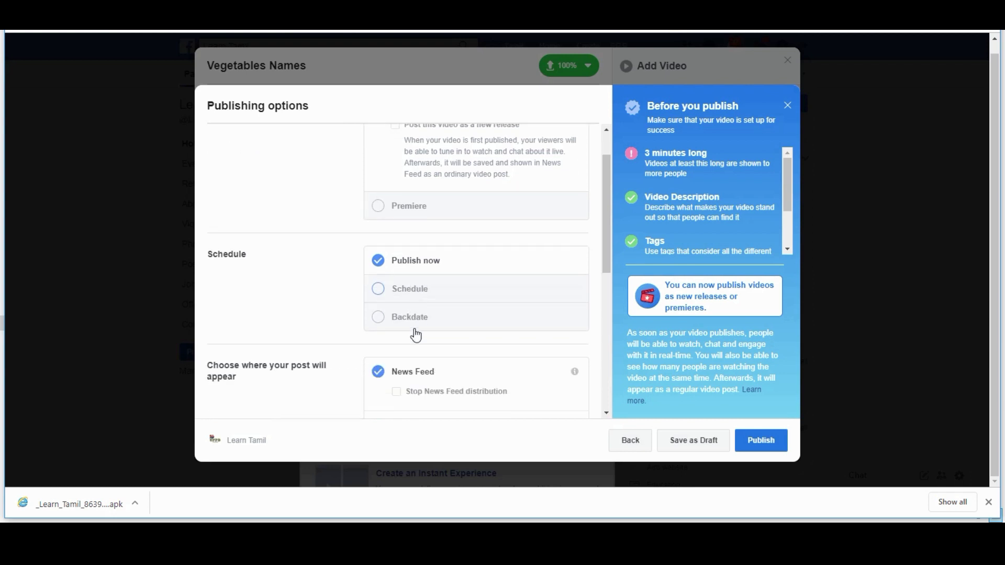
scroll(416, 335, down, 1)
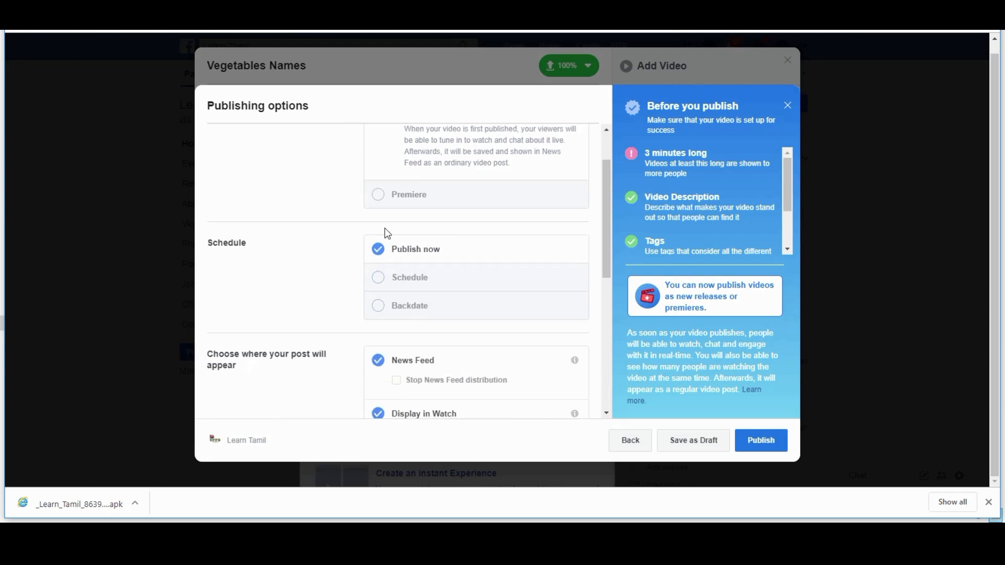
scroll(399, 265, up, 1)
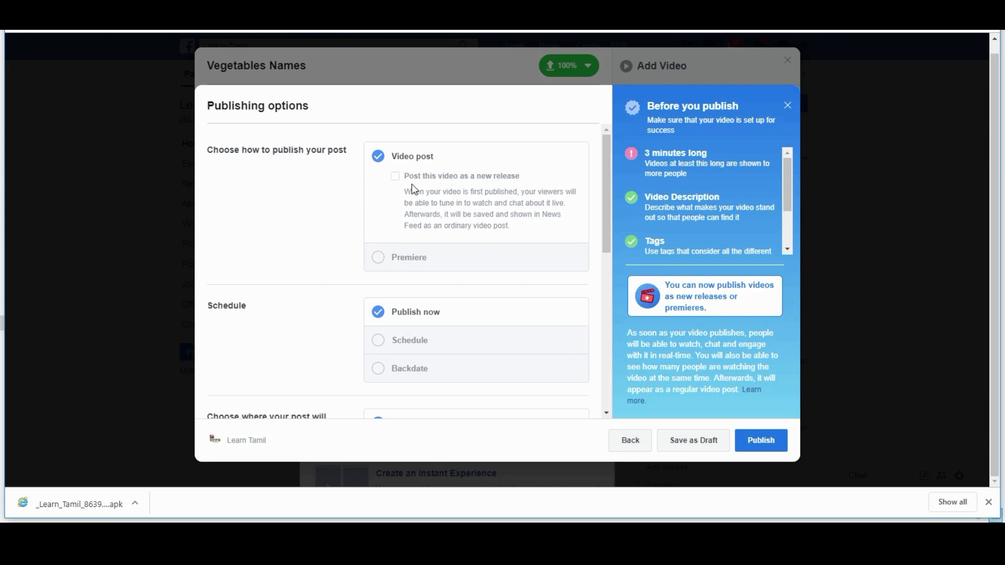
scroll(373, 258, down, 2)
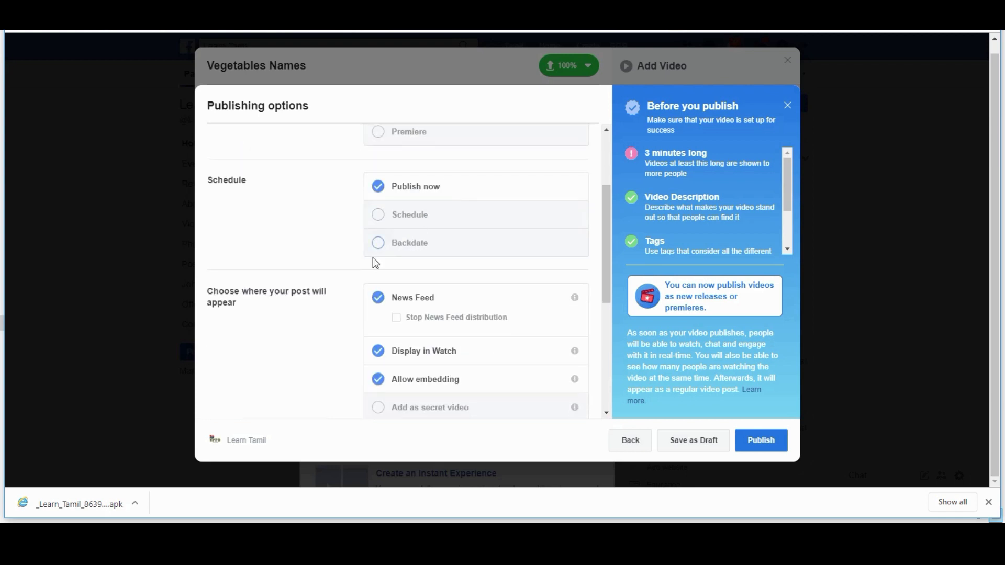
scroll(280, 294, down, 2)
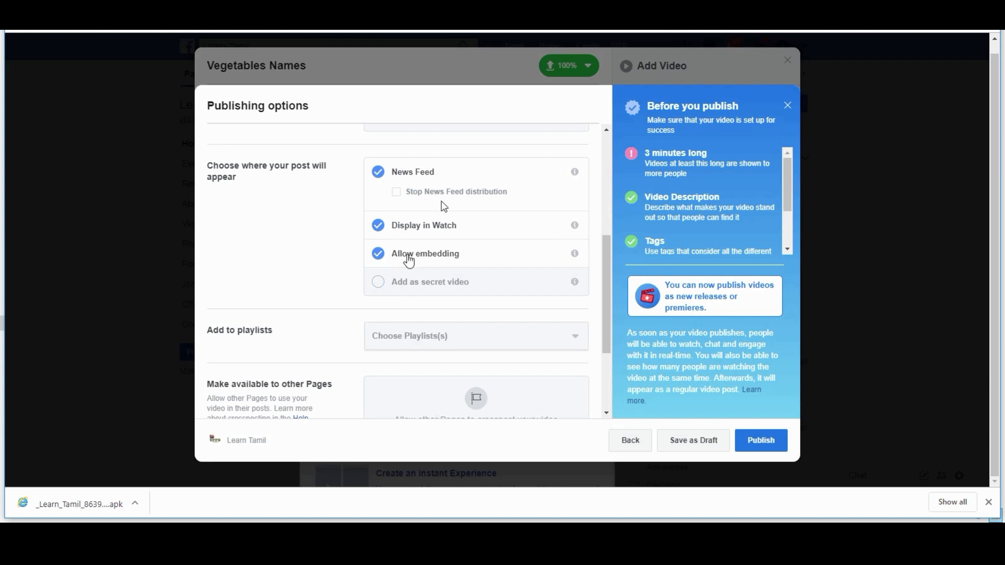
scroll(242, 351, down, 2)
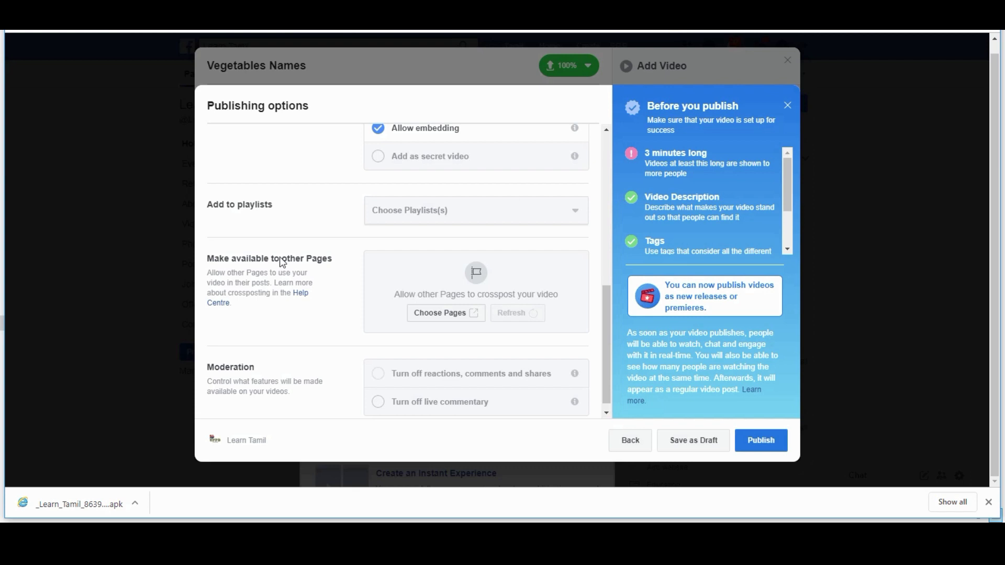
scroll(279, 268, down, 1)
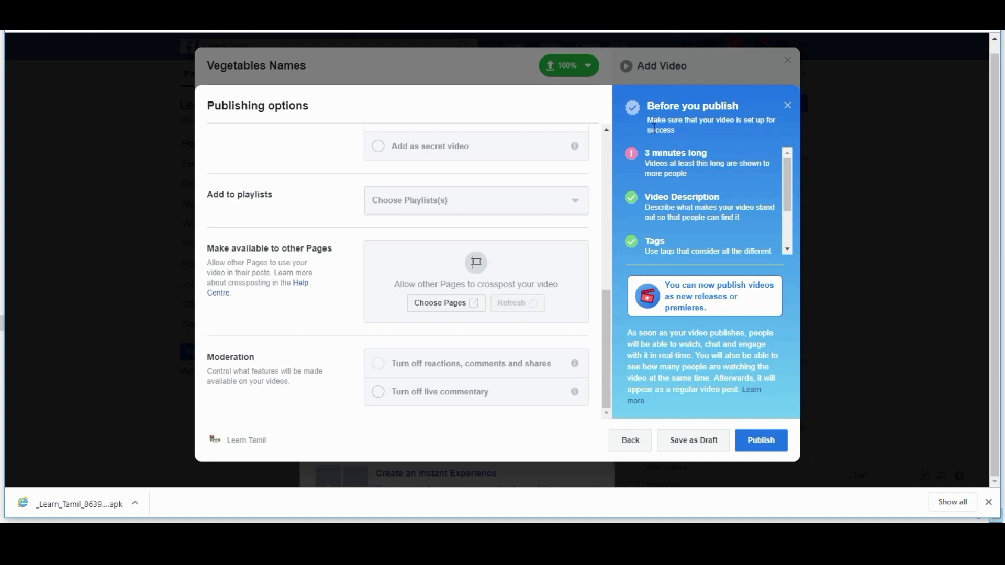
Go through the pre-publish checklist and publish the video post to the page
drag(681, 156, 730, 157)
scroll(663, 220, down, 2)
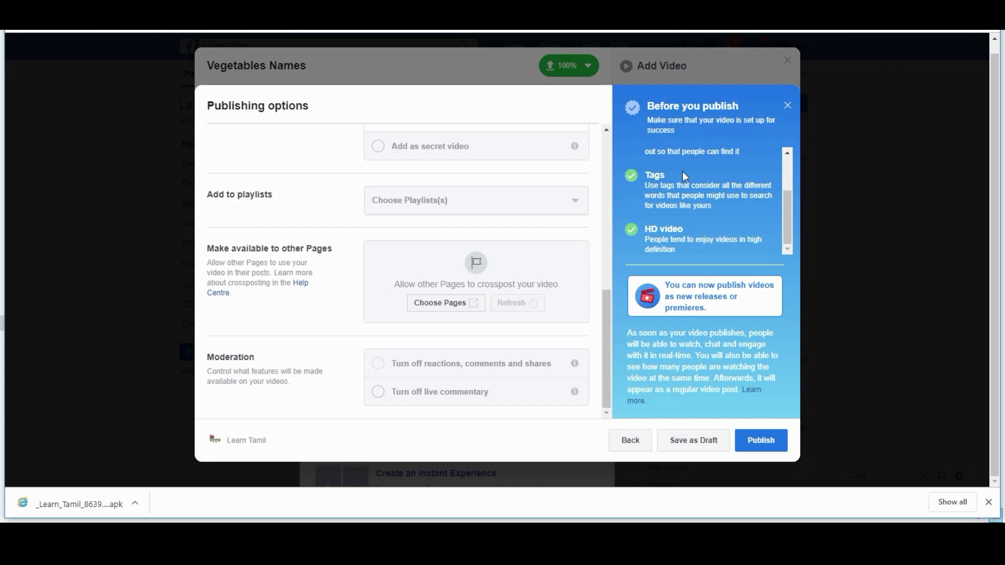
scroll(675, 187, up, 2)
scroll(696, 206, down, 1)
scroll(697, 207, up, 1)
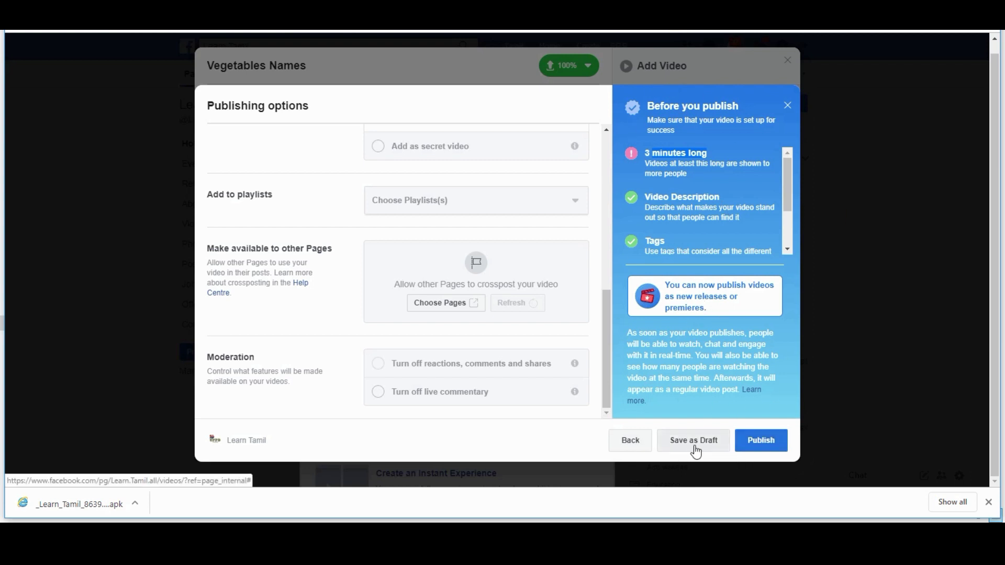
click(755, 444)
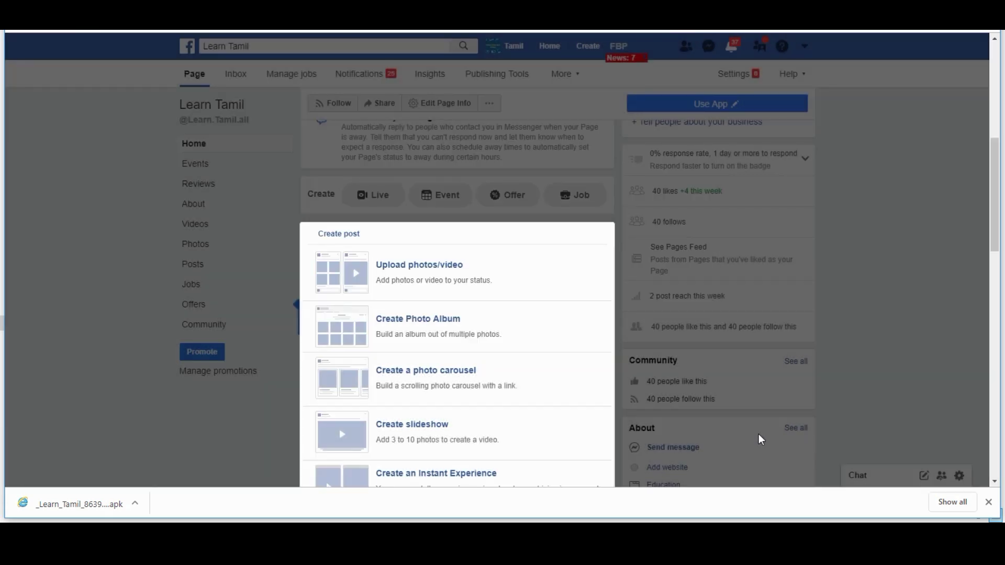
Close the post creation options, find the published vegetable names post on the page and play its video
click(761, 439)
scroll(563, 333, down, 6)
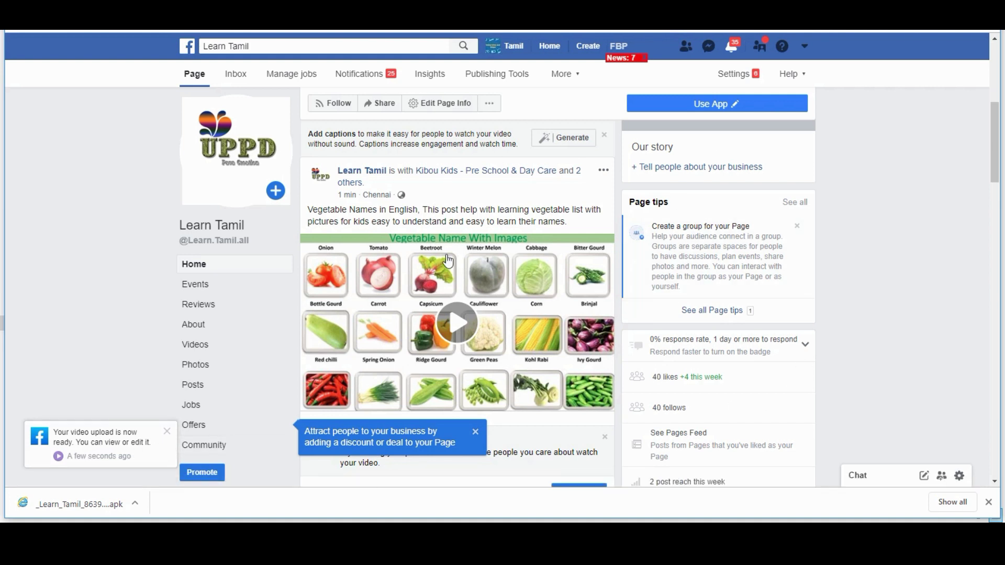
scroll(470, 328, down, 1)
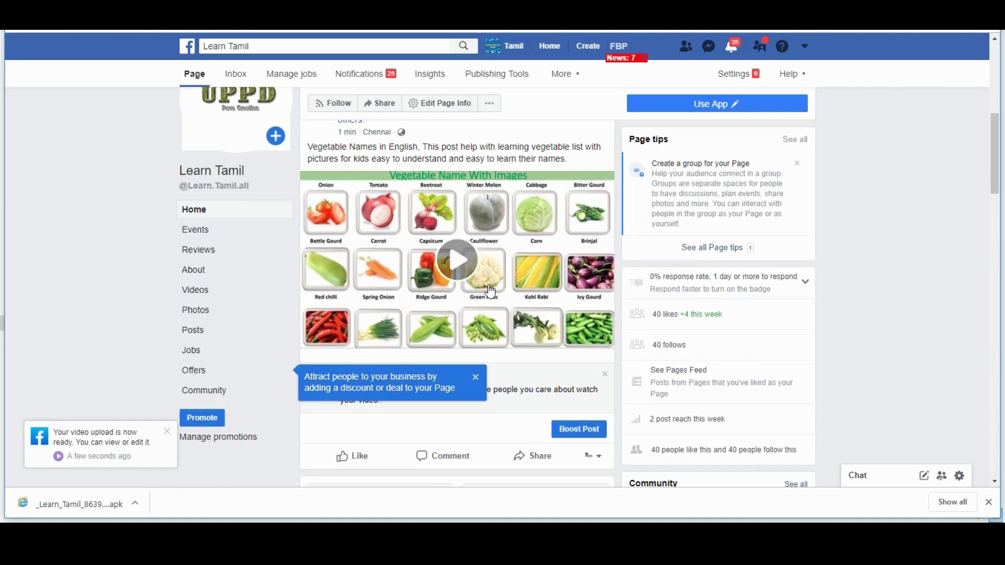
scroll(457, 314, up, 1)
click(457, 313)
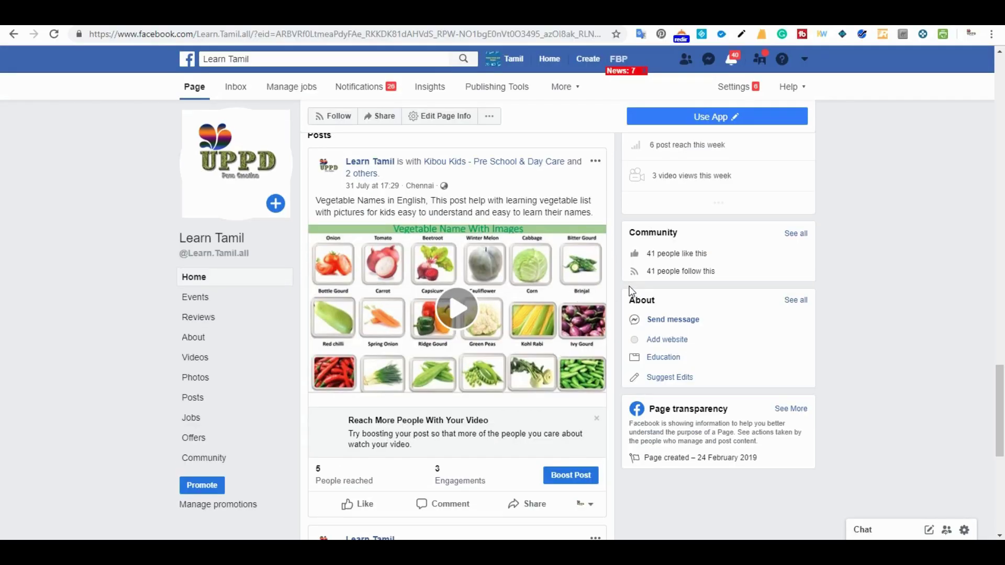
Open the published vegetable names post for editing, look over the available video settings and exit the editing session
click(596, 162)
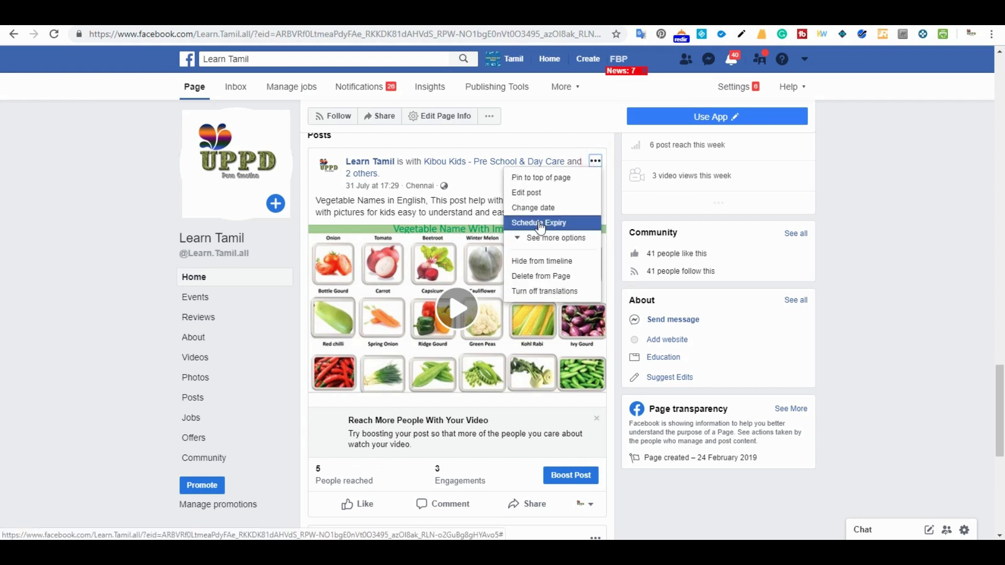
click(535, 197)
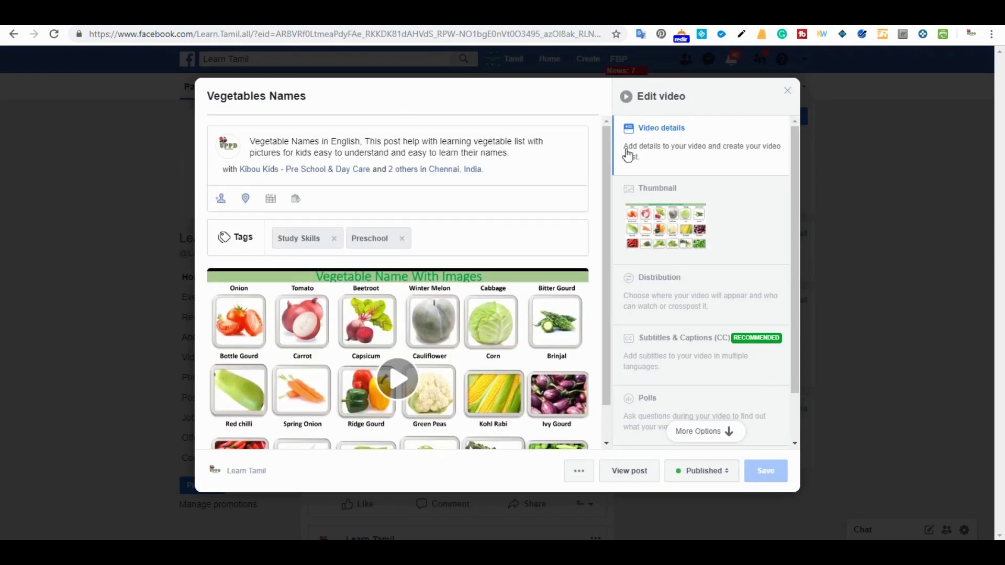
scroll(722, 381, down, 1)
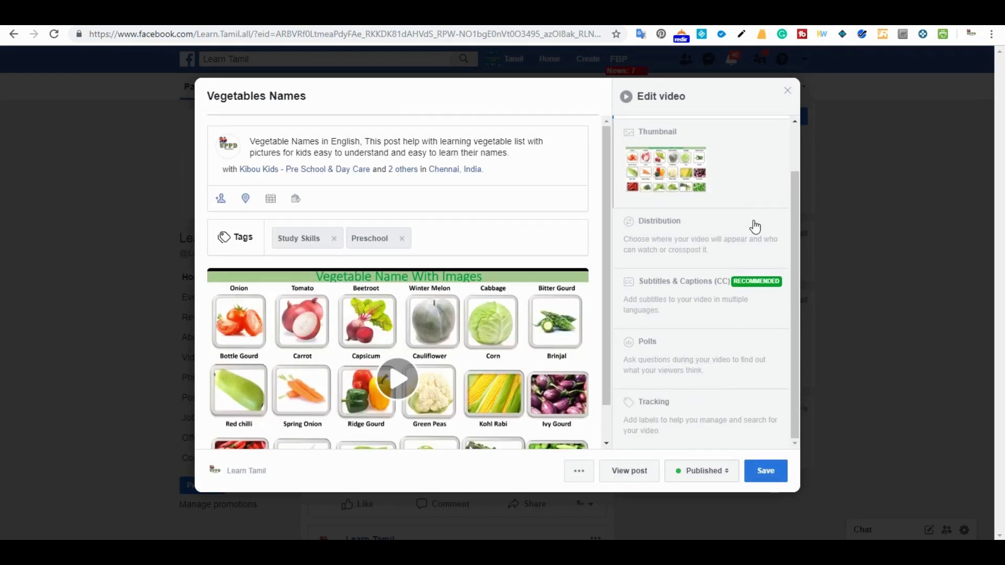
click(752, 473)
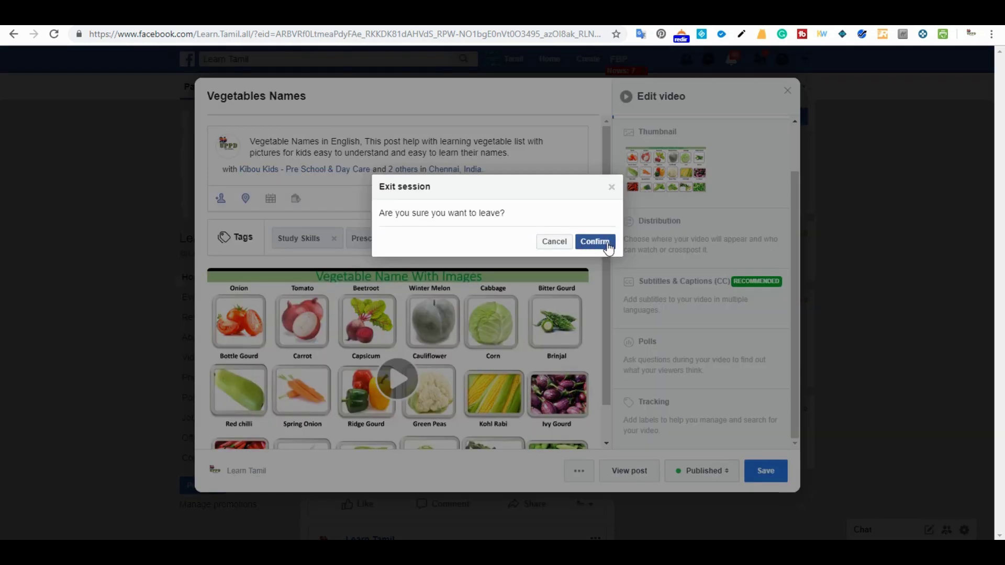
click(595, 242)
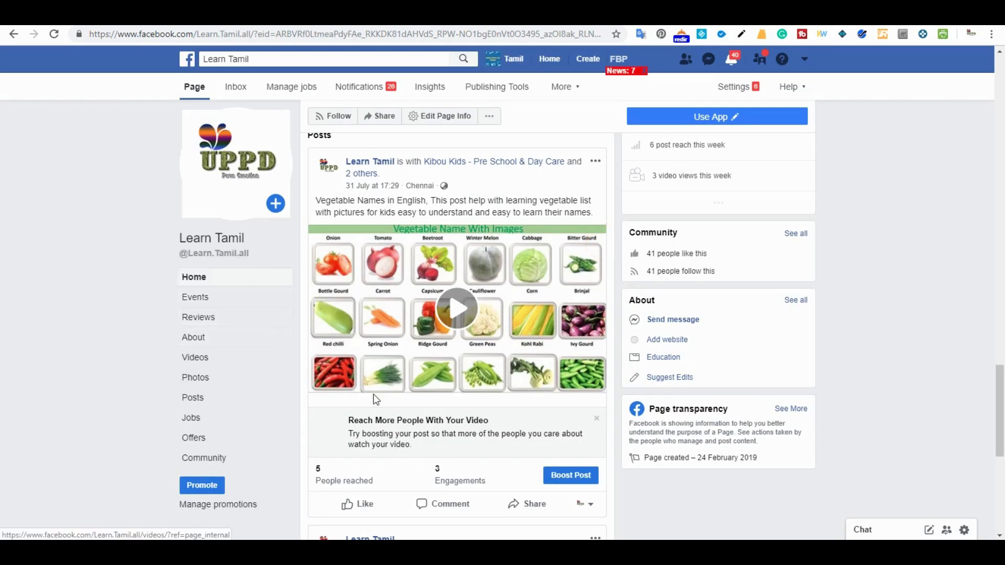
Go to the page's videos section, look over the listed videos and open the video library
click(195, 357)
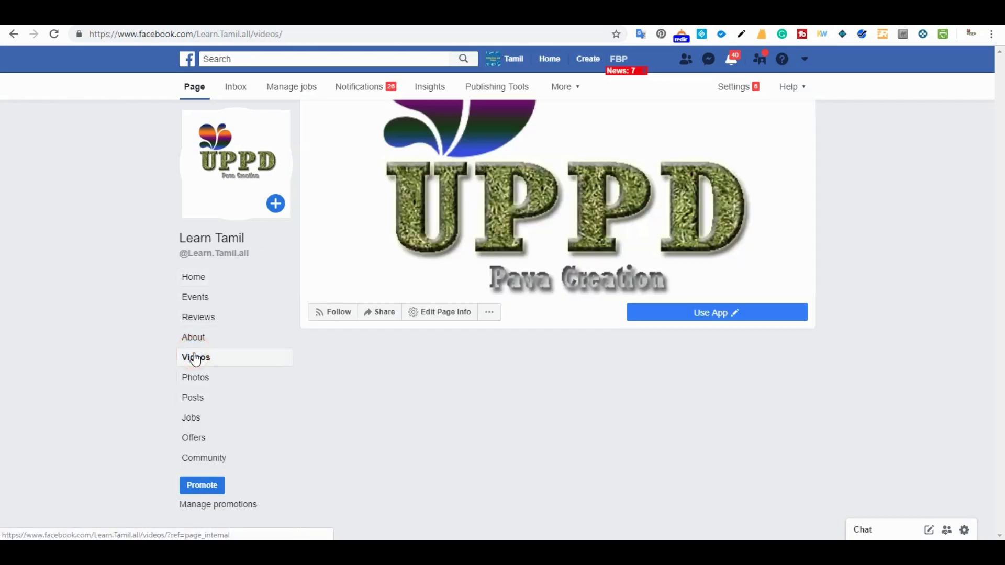
scroll(460, 401, down, 3)
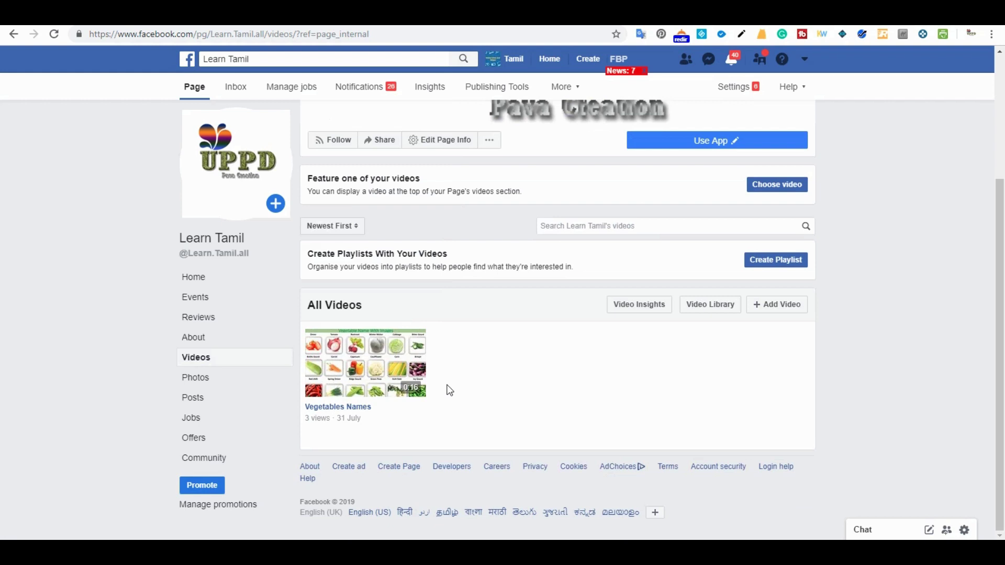
mouse_move(396, 368)
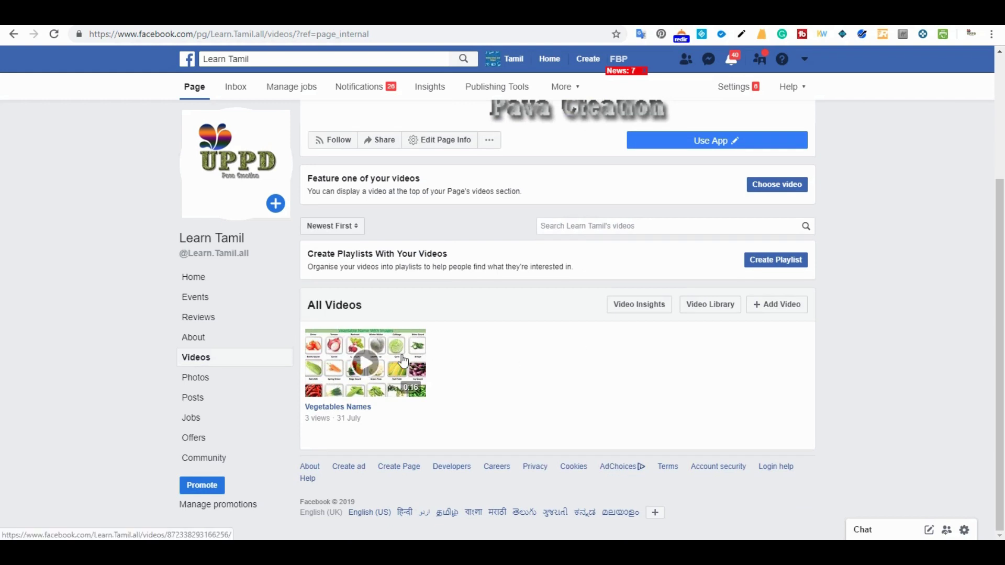
click(710, 304)
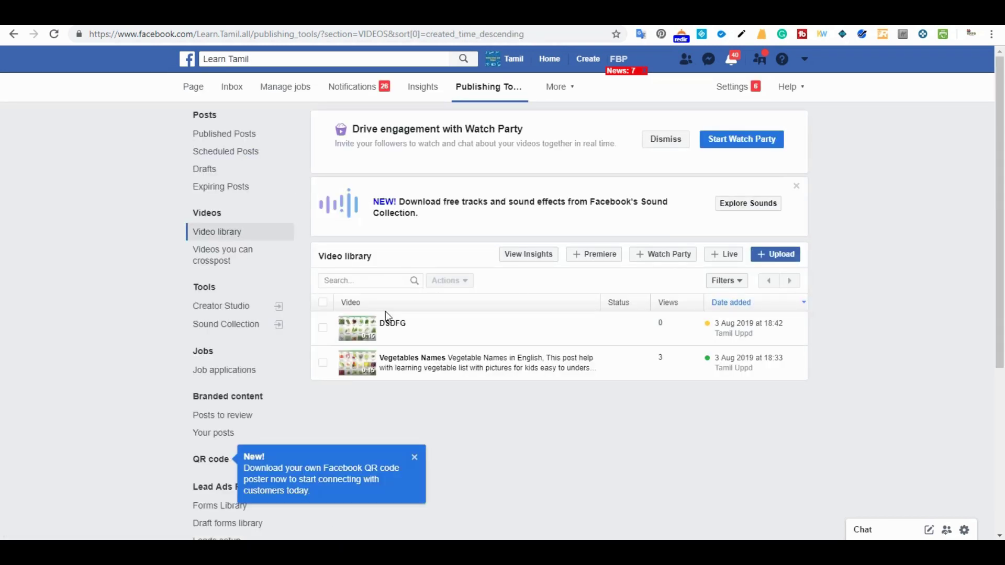
Select the Vegetables Names video in the library, review the actions available for it and clear the selection
mouse_move(602, 377)
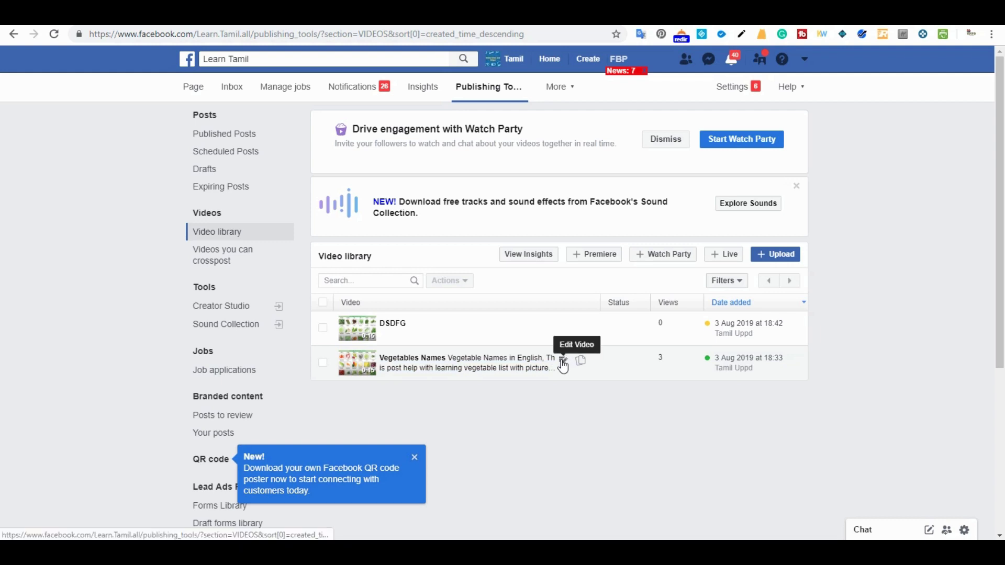
mouse_move(572, 356)
click(322, 363)
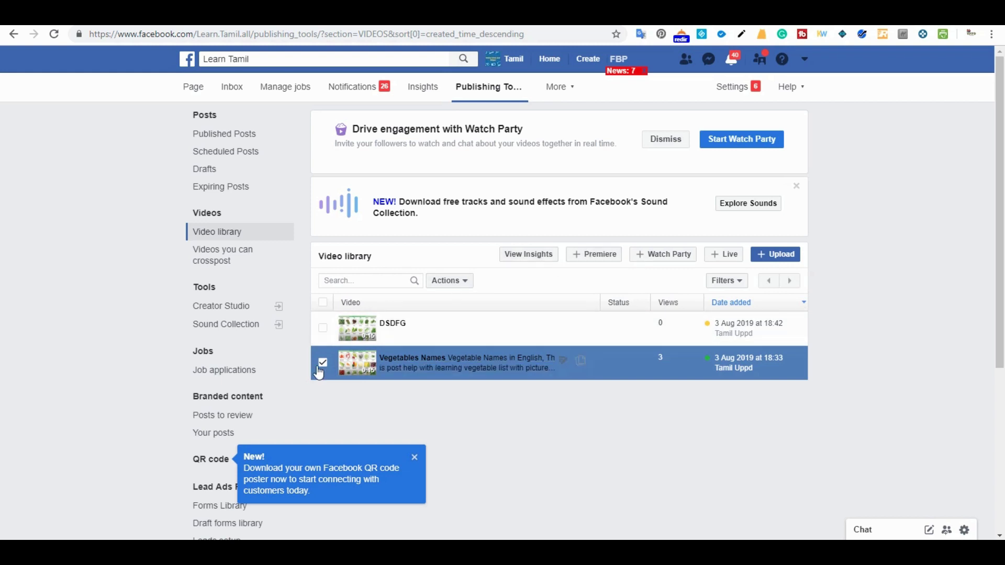
click(450, 280)
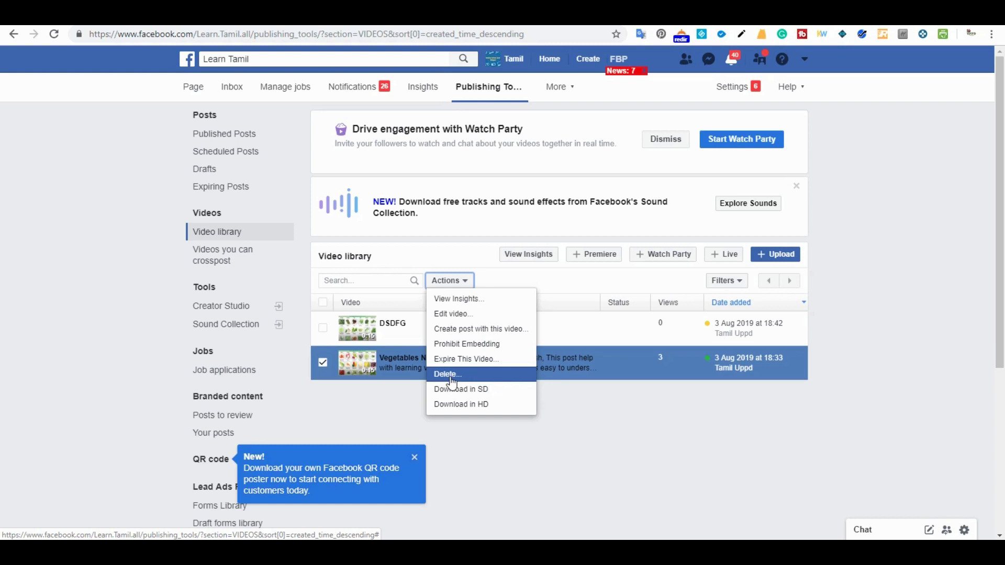
click(607, 500)
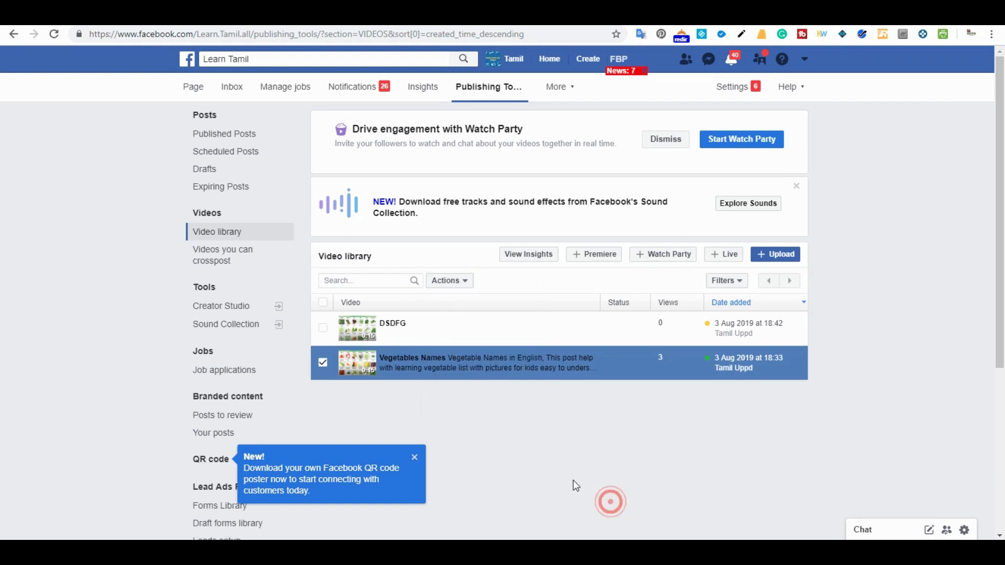
click(324, 304)
click(323, 304)
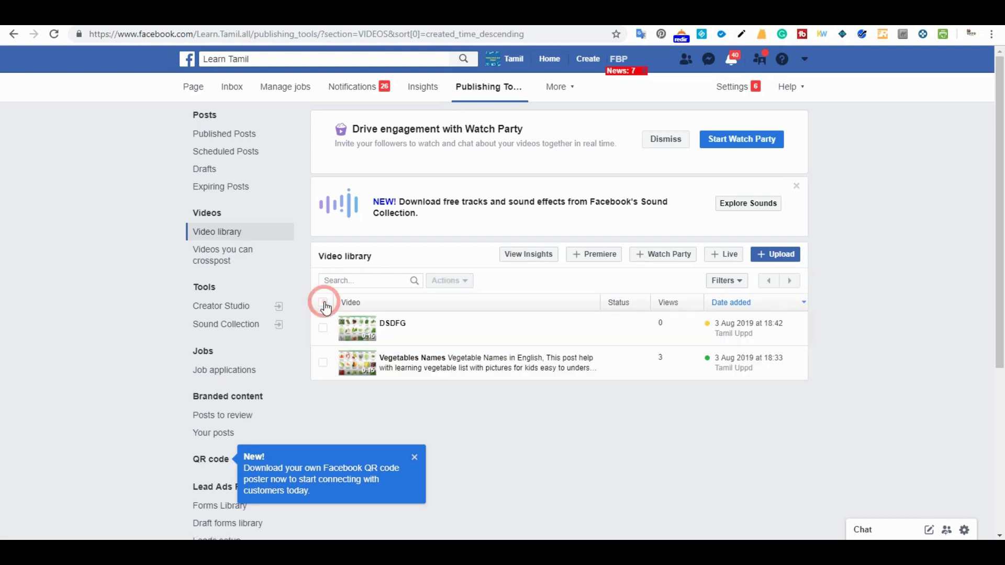